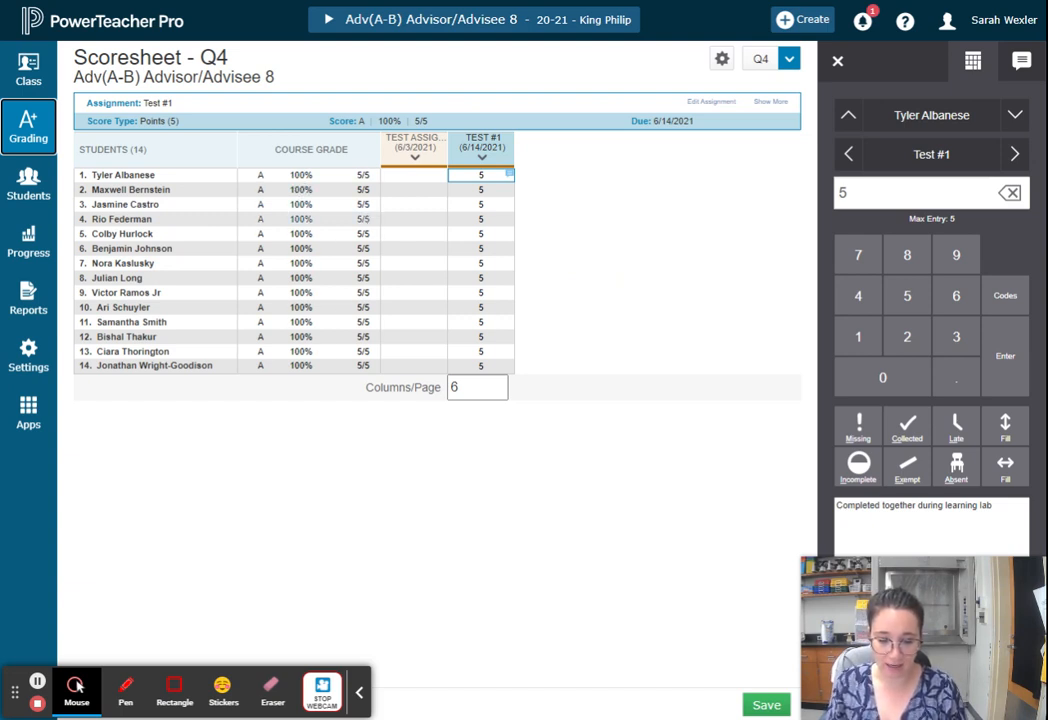
# - Select the first student's course grade in the Q4 scoresheet
pyautogui.click(338, 181)
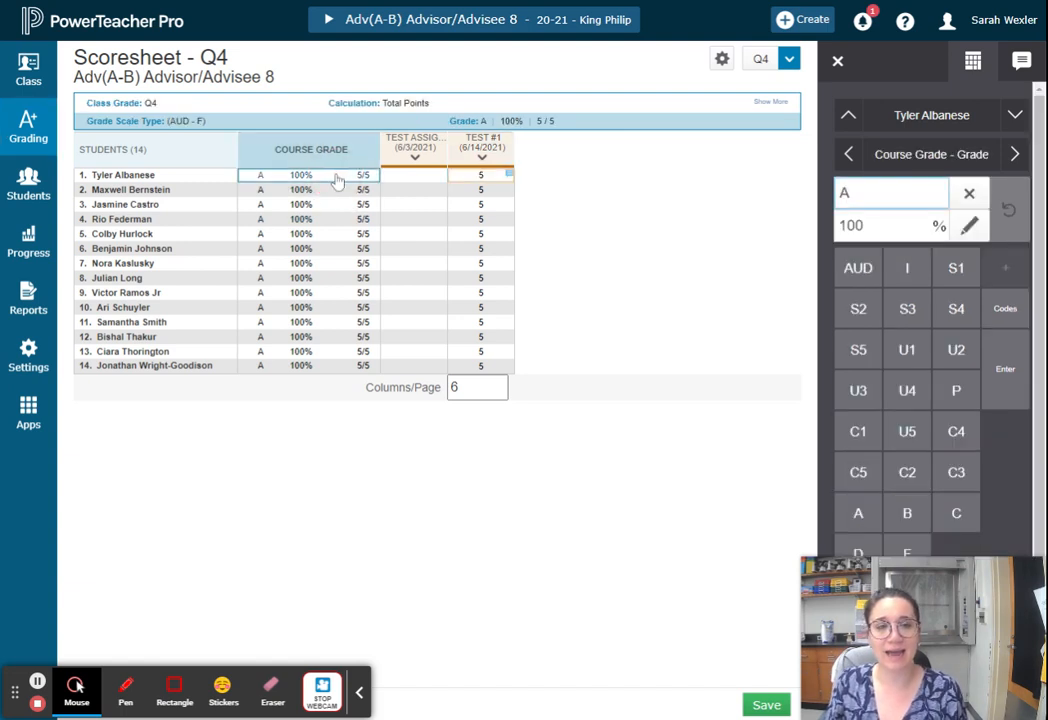
pyautogui.moveTo(845, 567)
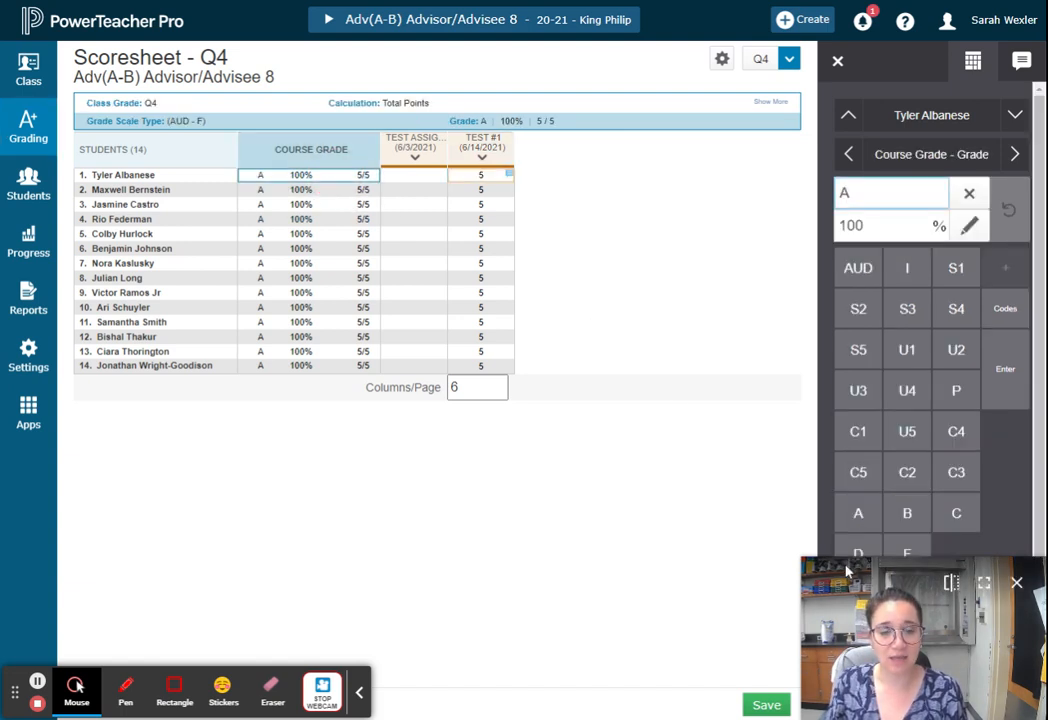
pyautogui.hotkey('ctrl', 'a')
pyautogui.click(725, 468)
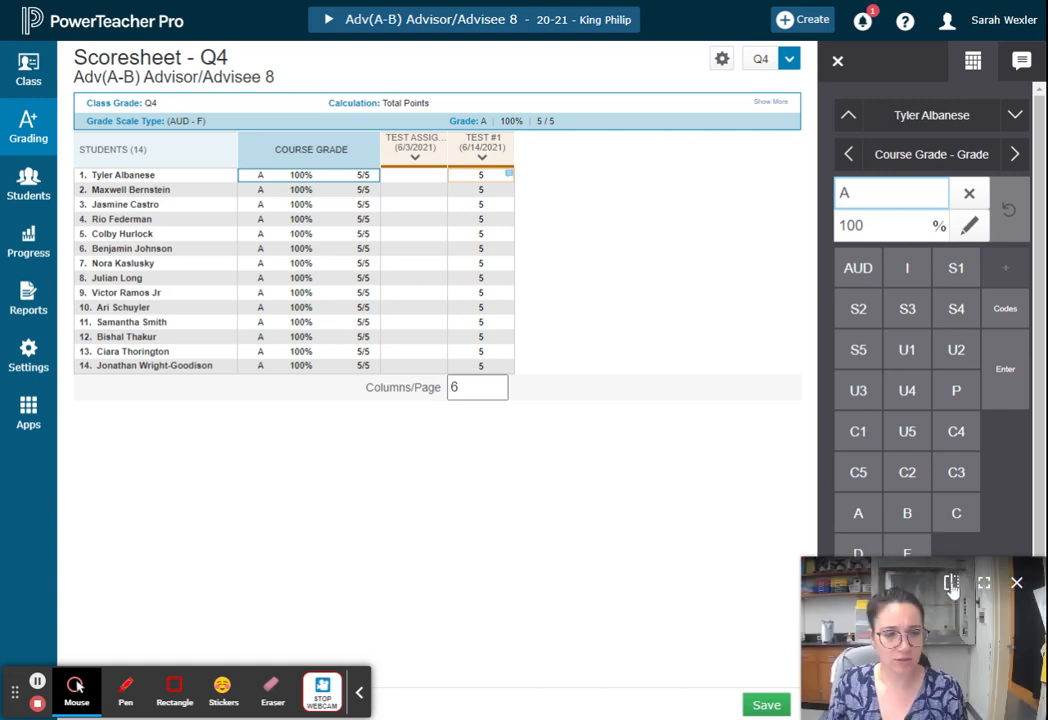
pyautogui.moveTo(831, 573); pyautogui.dragTo(833, 589)
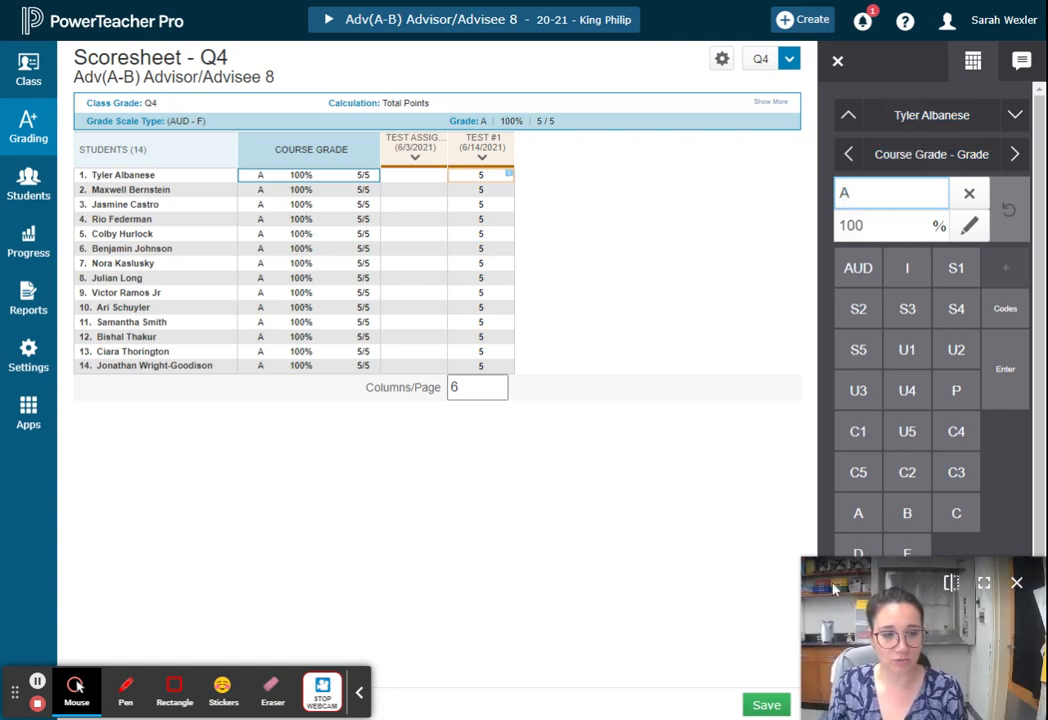
pyautogui.click(1018, 584)
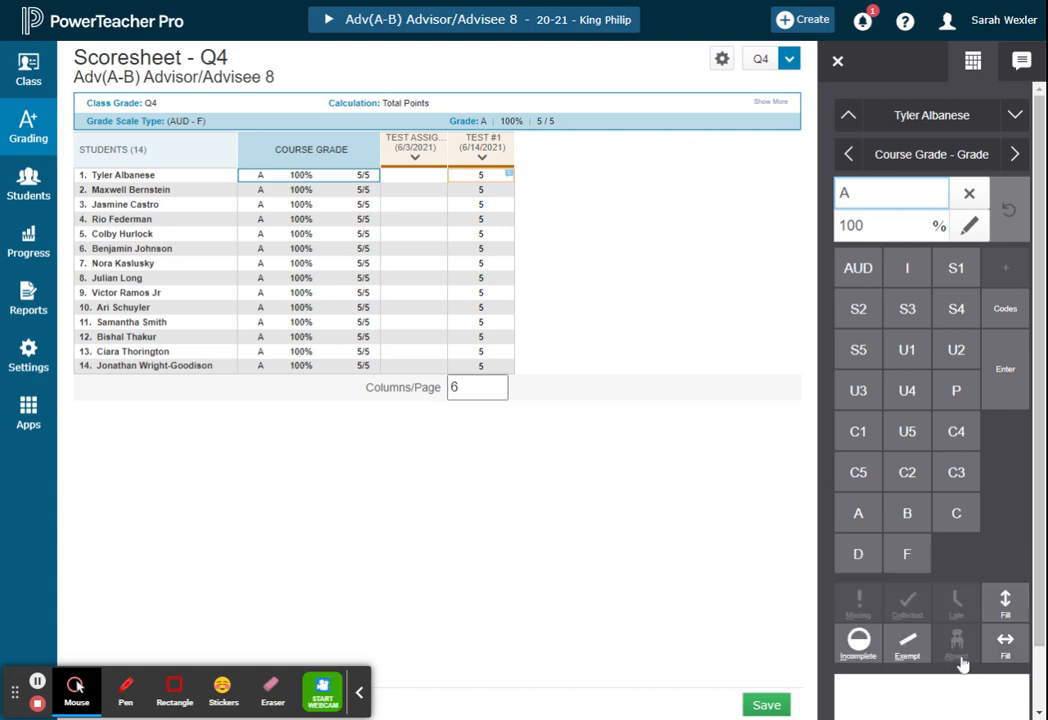
pyautogui.click(328, 693)
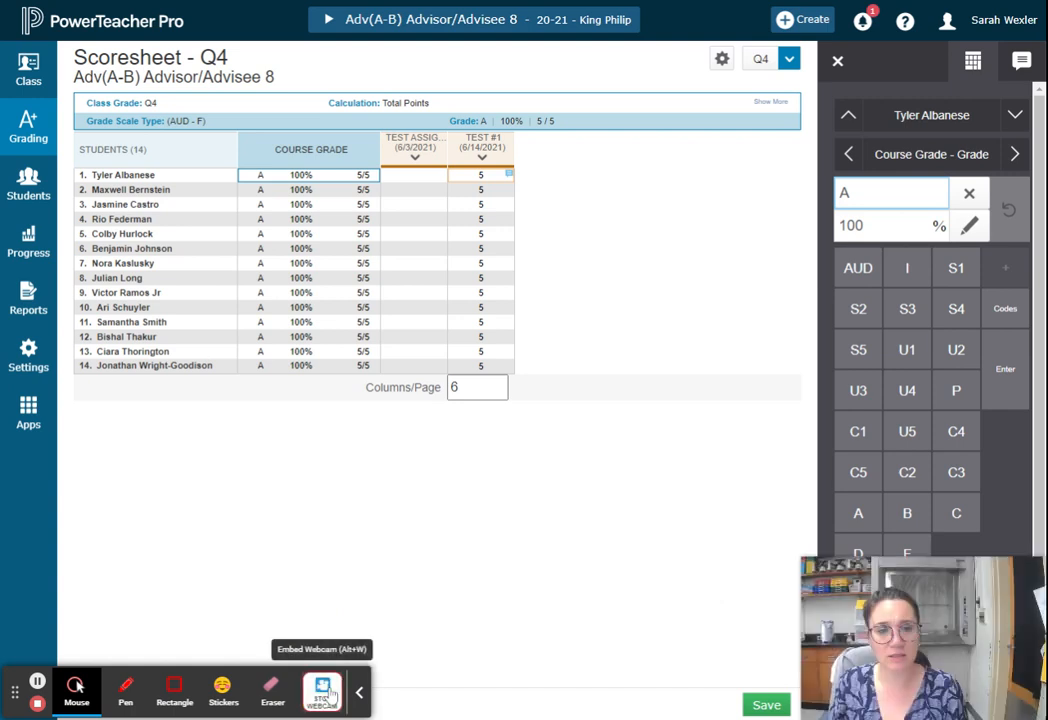
pyautogui.moveTo(1020, 590)
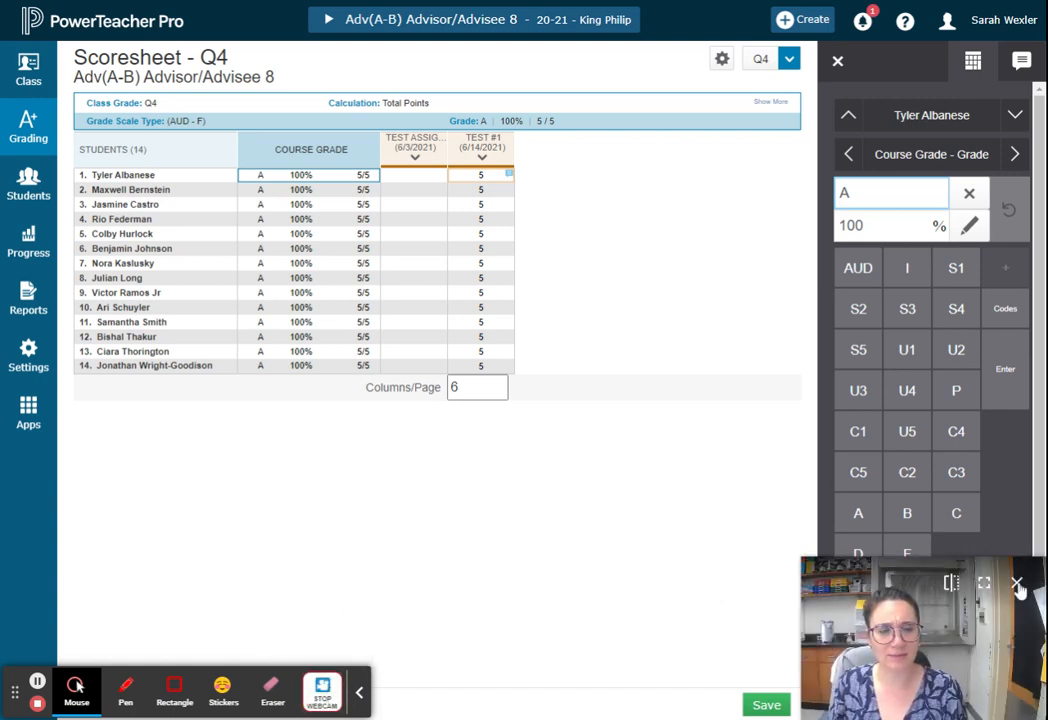
pyautogui.click(1017, 584)
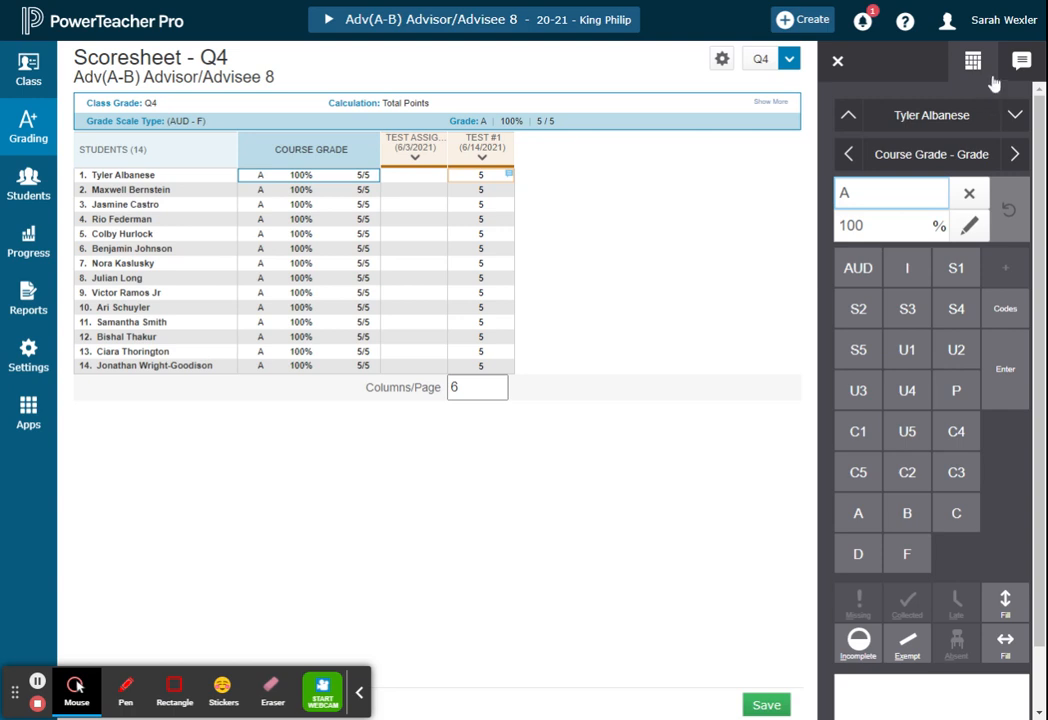
# - Override the first student's Q4 course grade, trying F in between and settling on P
pyautogui.click(300, 177)
pyautogui.click(957, 397)
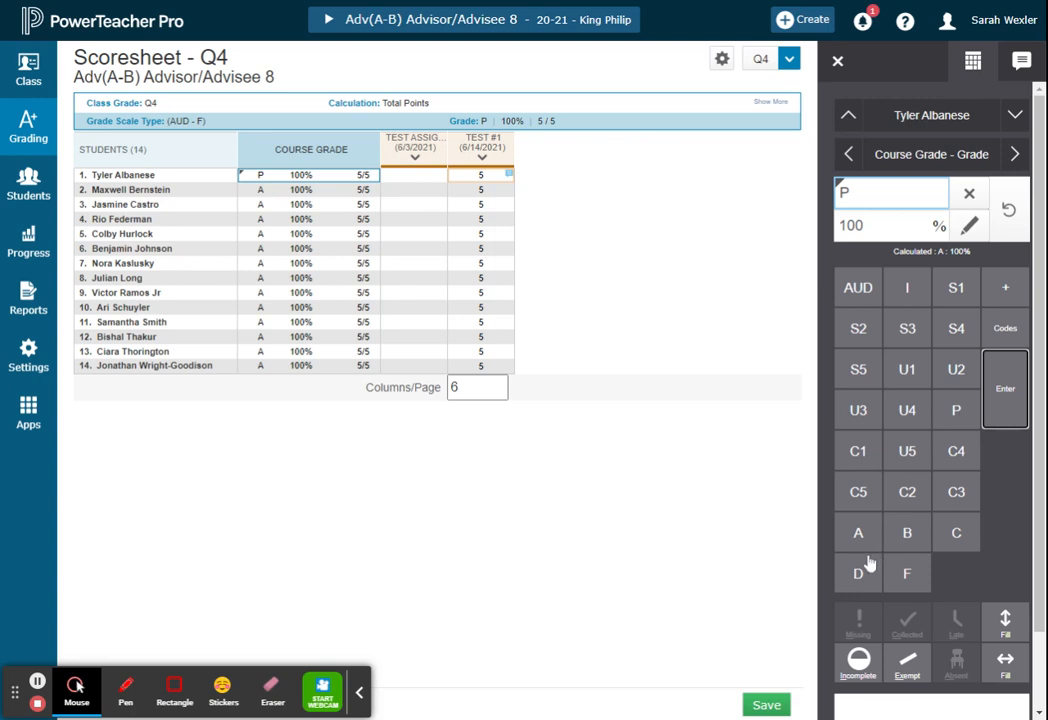
pyautogui.click(905, 573)
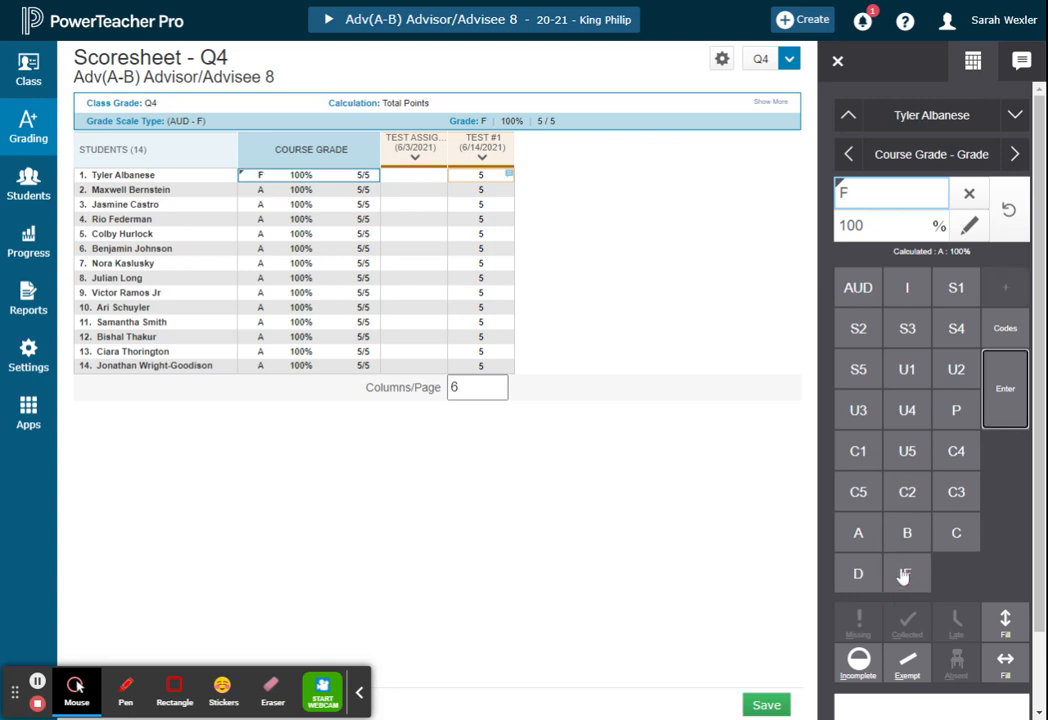
pyautogui.click(957, 412)
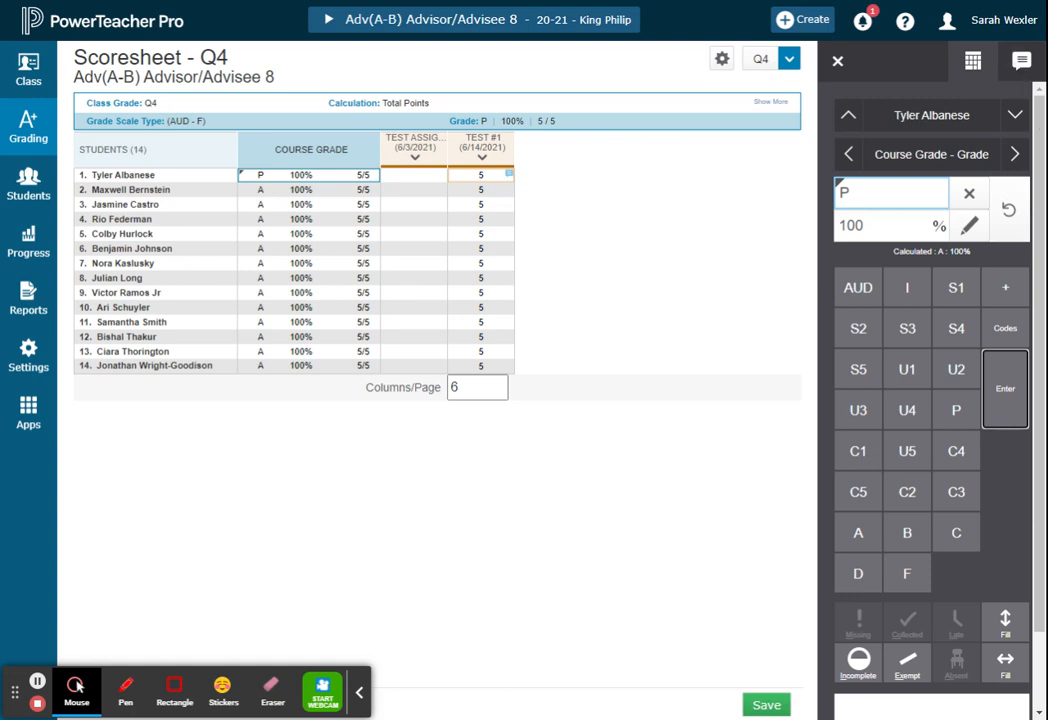
# - Open the comment bank for the first student's course grade and add the comment "A pleasure to have in class."
pyautogui.click(1020, 62)
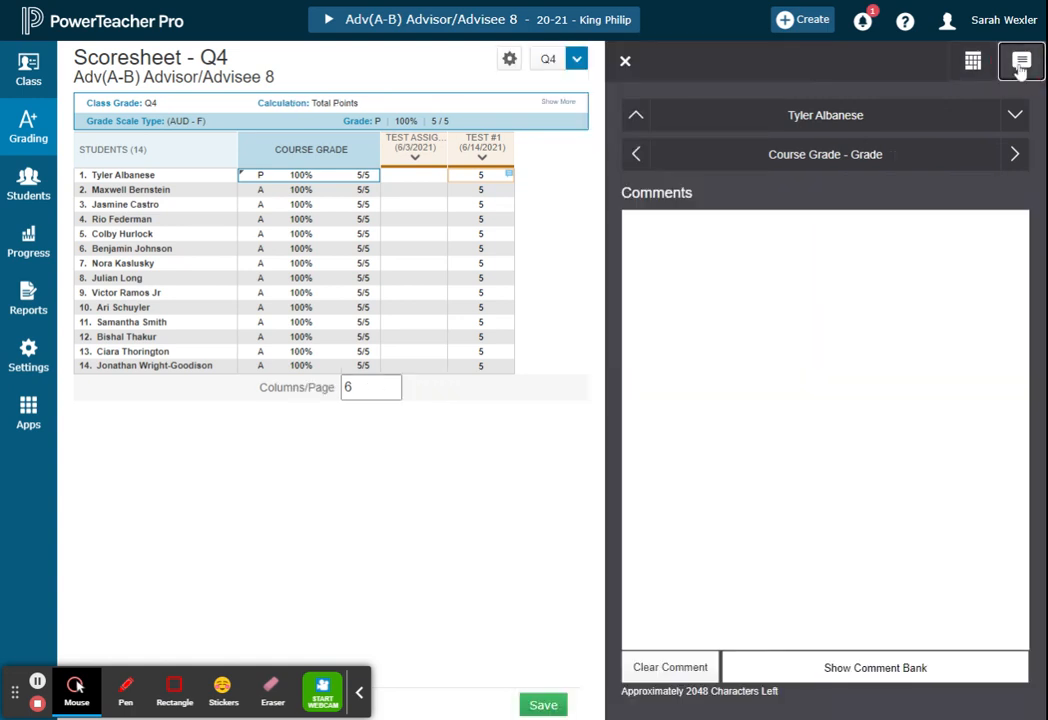
pyautogui.click(863, 677)
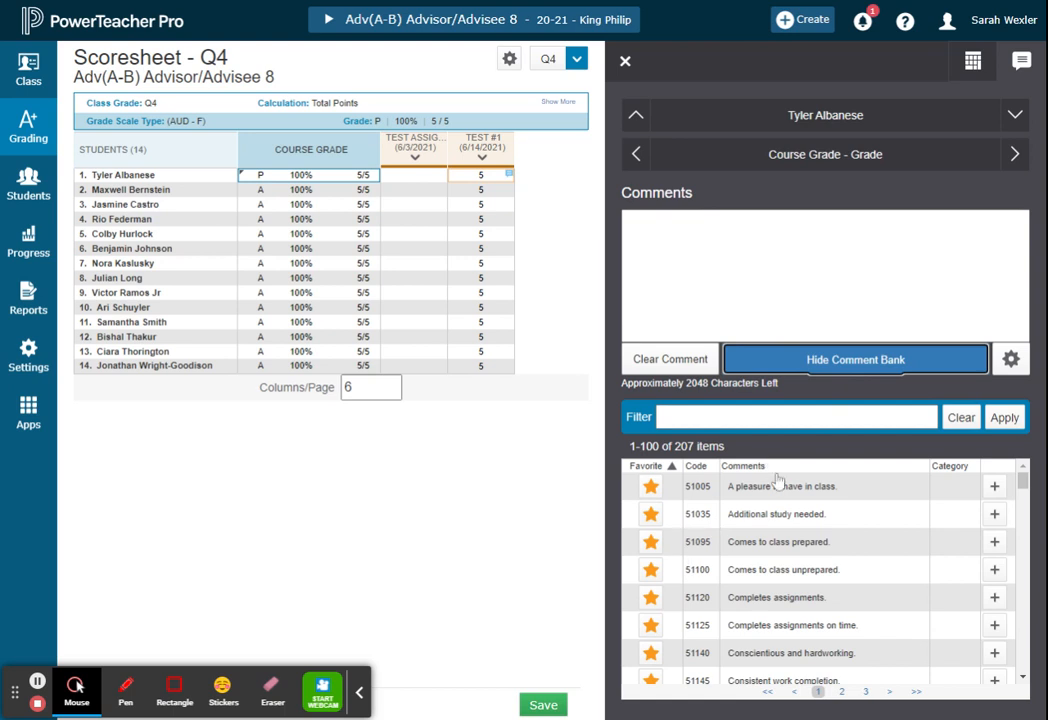
pyautogui.scroll(-2, 790, 520)
pyautogui.scroll(-15, 817, 521)
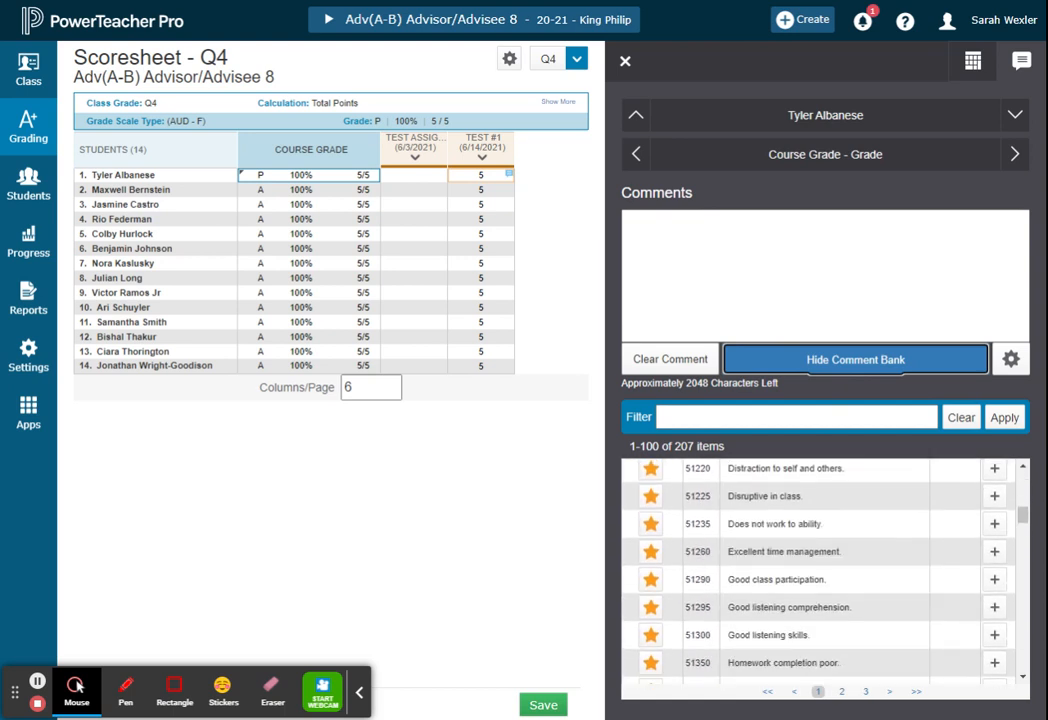
pyautogui.scroll(-10, 817, 559)
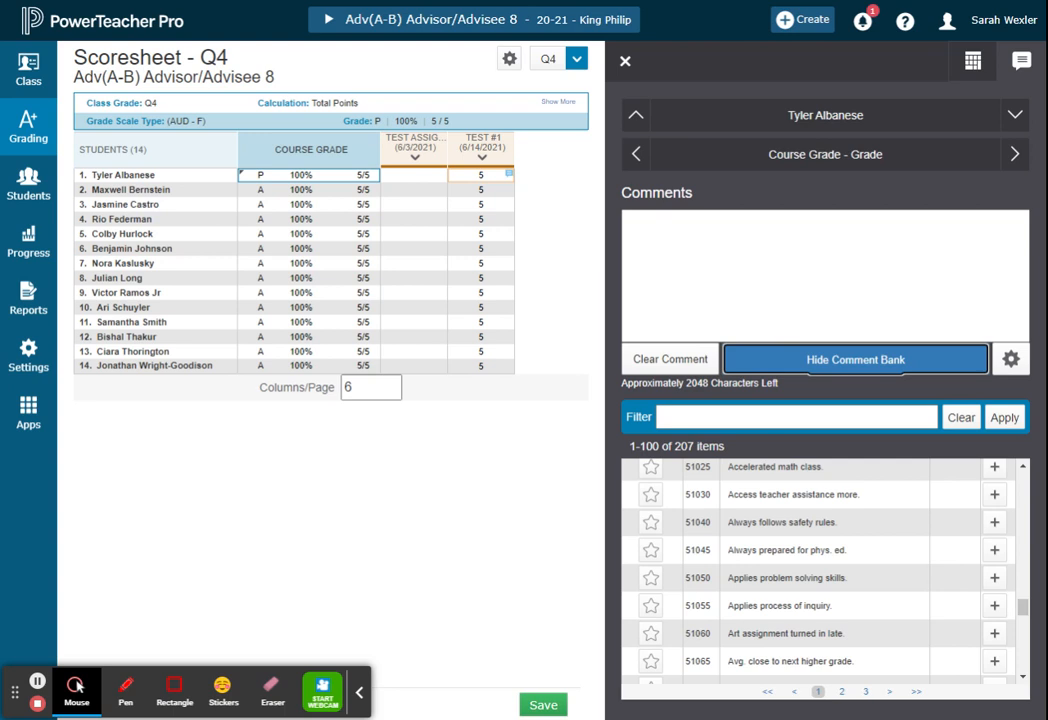
pyautogui.scroll(15, 842, 554)
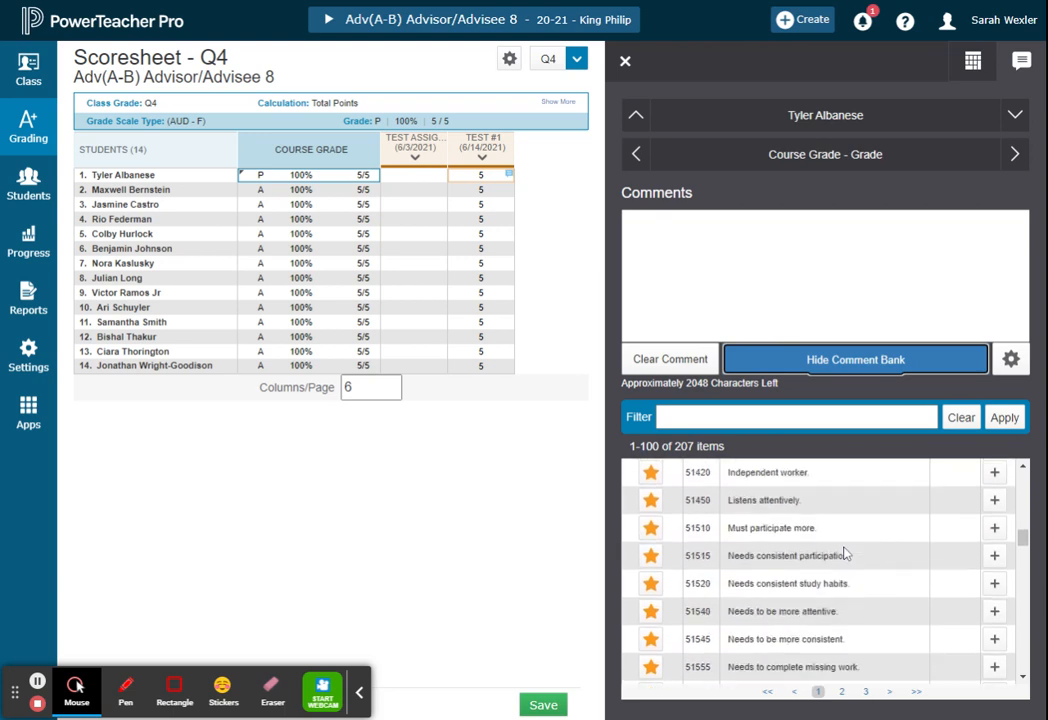
pyautogui.scroll(3, 842, 554)
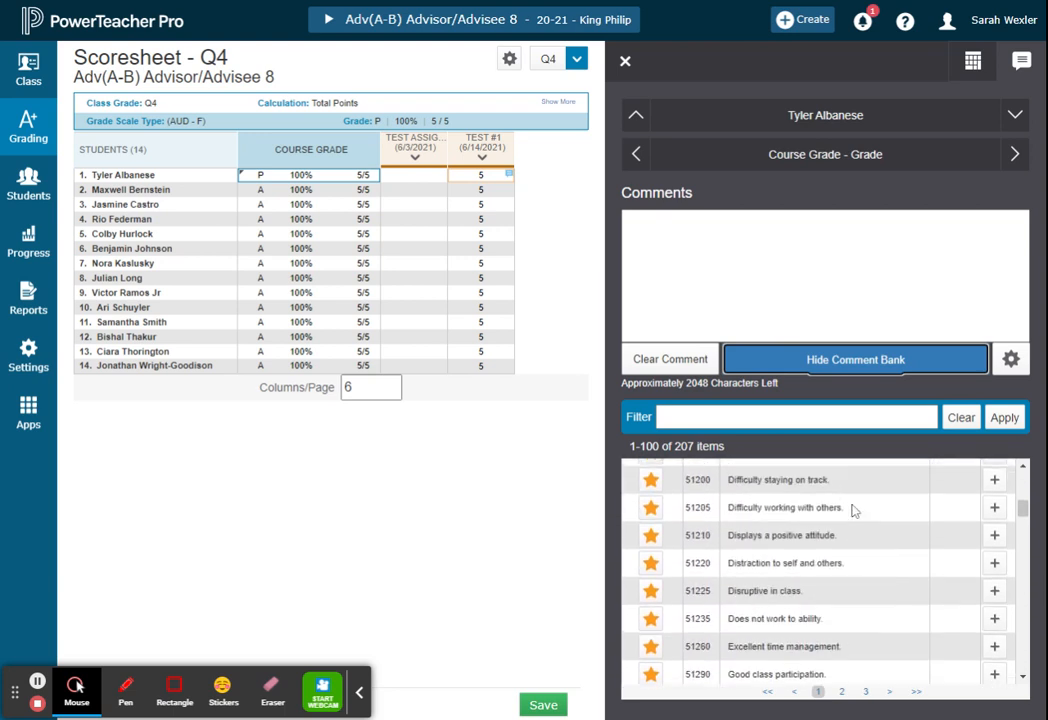
pyautogui.scroll(5, 786, 505)
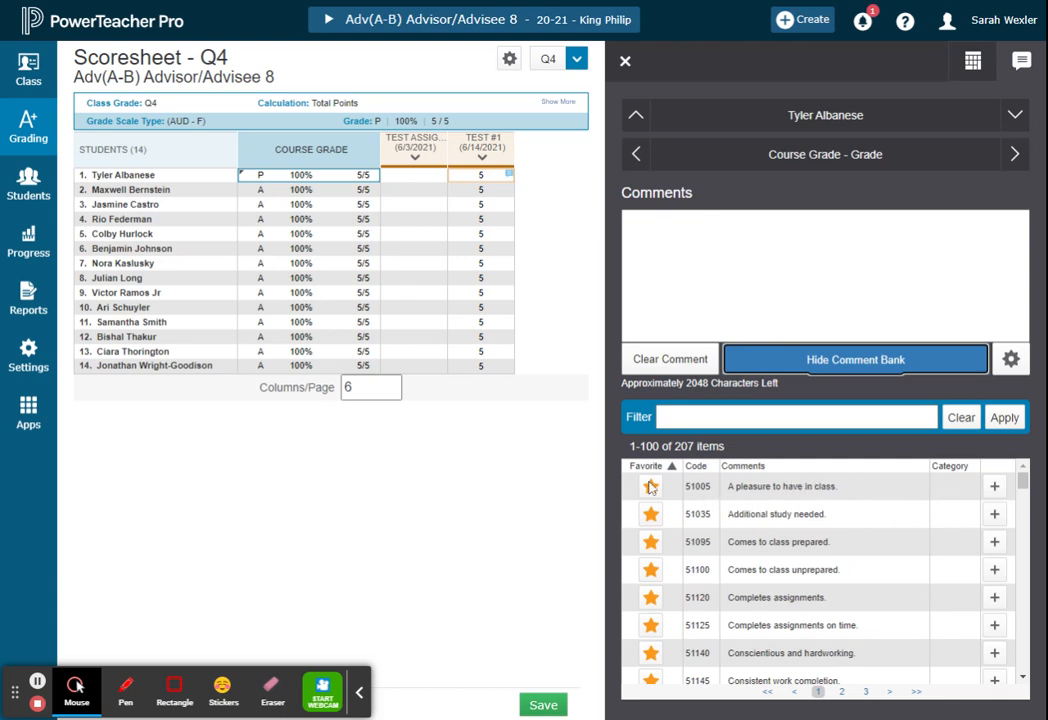
pyautogui.click(994, 490)
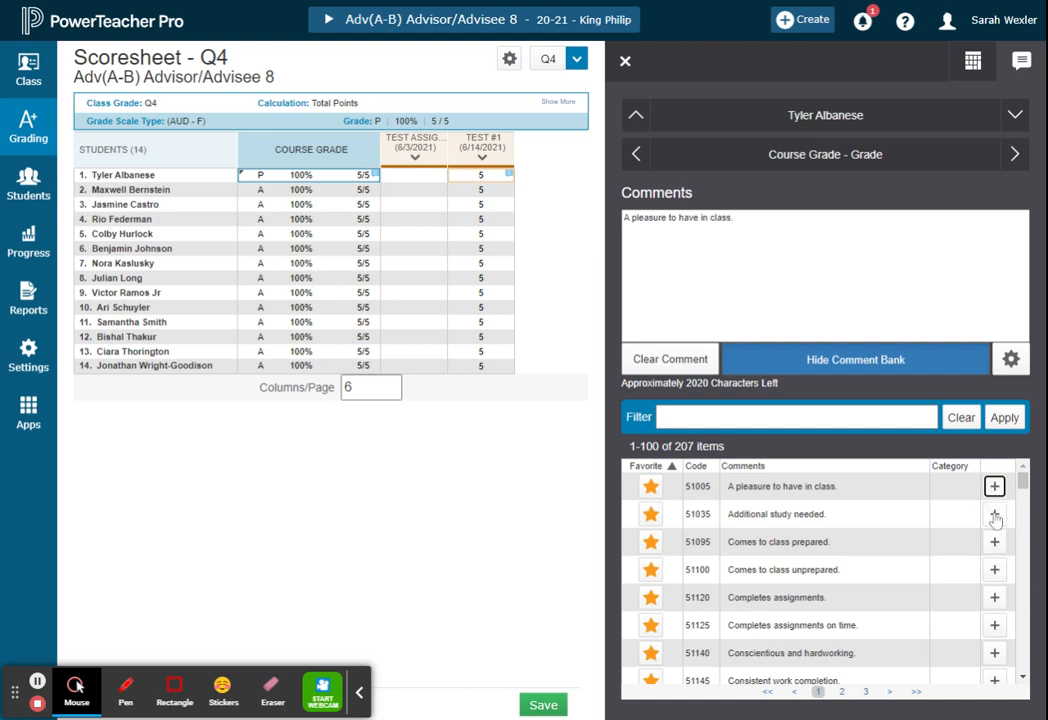
# - Add "Additional study needed." to the first student's comment and delete that line again
pyautogui.click(994, 514)
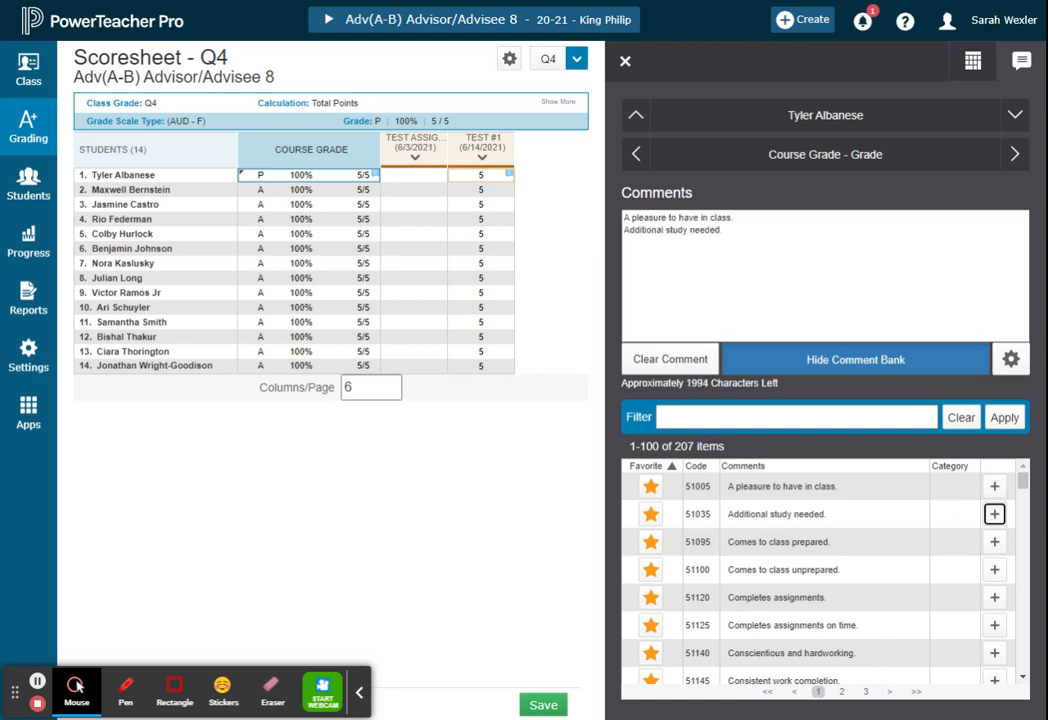
pyautogui.moveTo(725, 230); pyautogui.dragTo(554, 224)
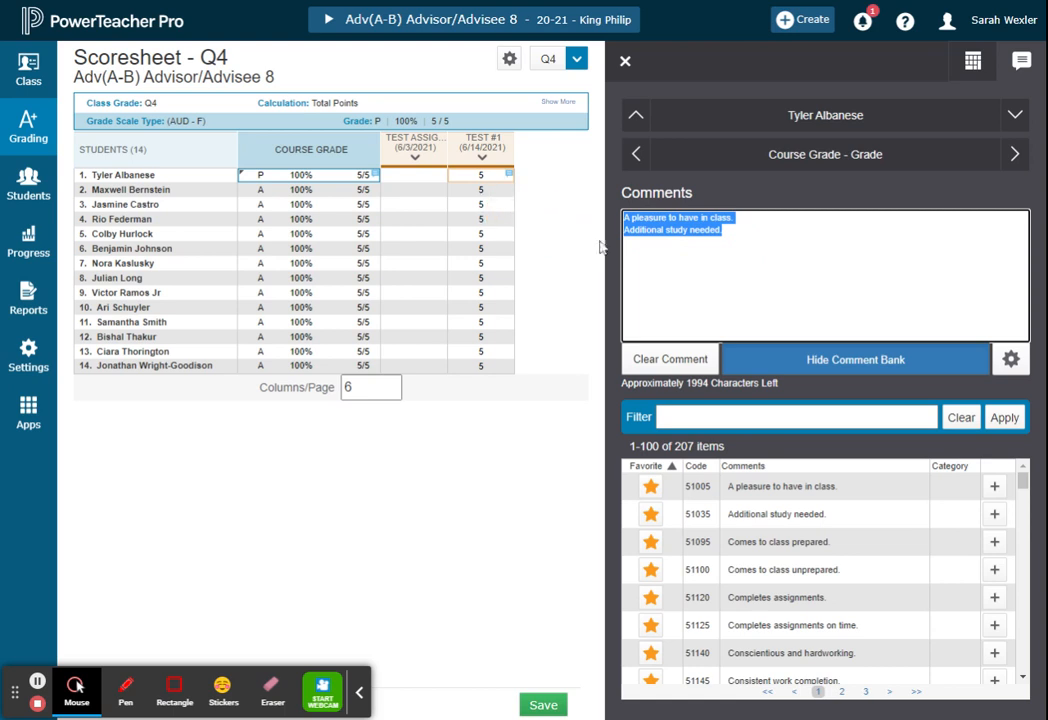
pyautogui.click(695, 219)
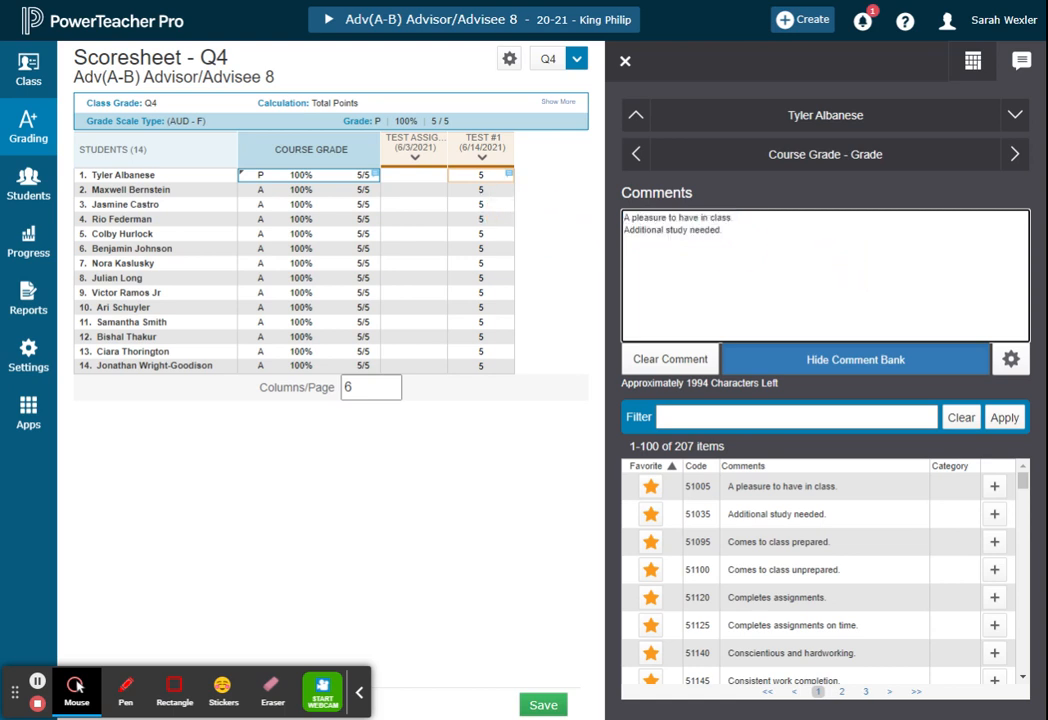
pyautogui.moveTo(723, 230); pyautogui.dragTo(554, 234)
pyautogui.press('BackSpace')
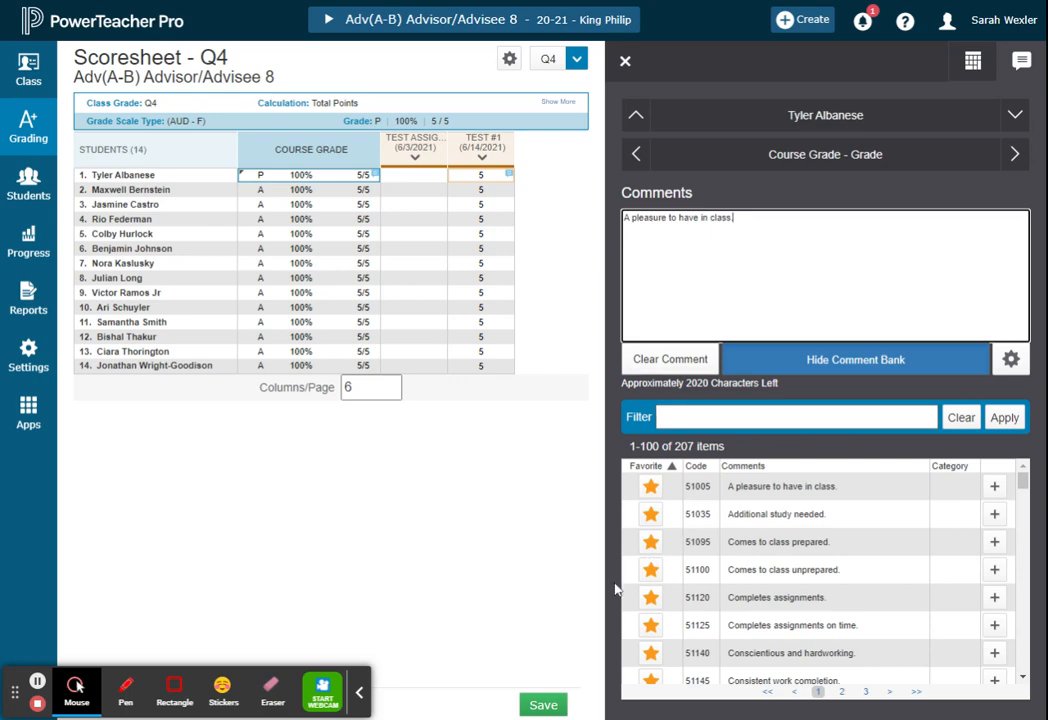
# - Mark the comment bank entry "Demonstrates creativity." as a favorite and remove the favorite mark again
pyautogui.scroll(-4, 674, 524)
pyautogui.scroll(-10, 635, 575)
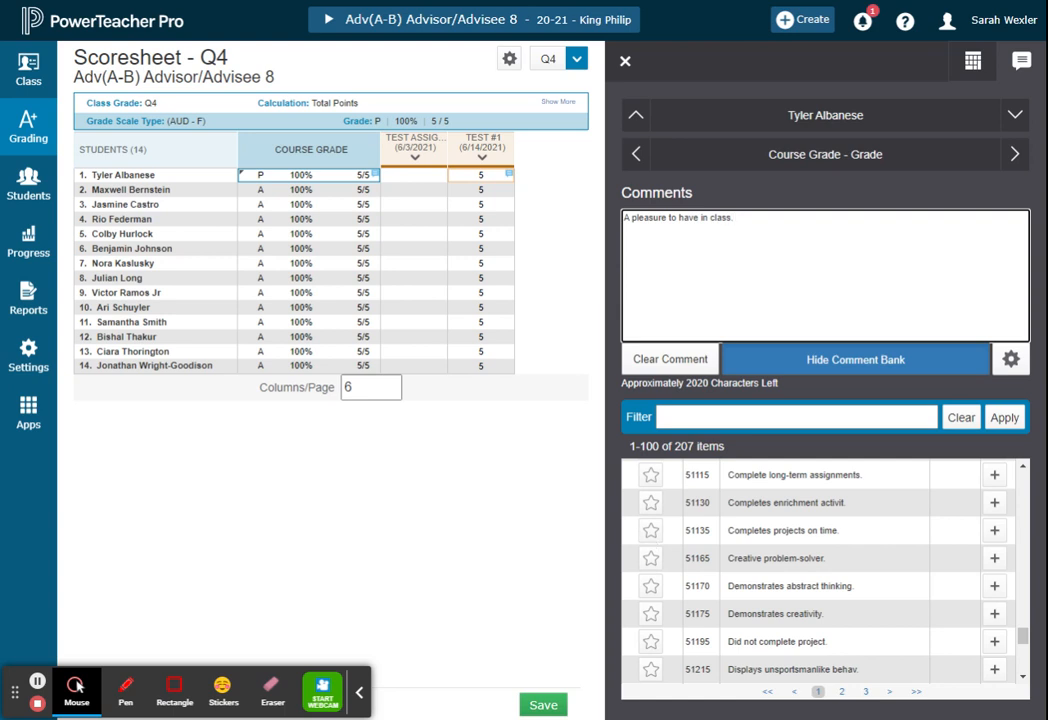
pyautogui.click(650, 615)
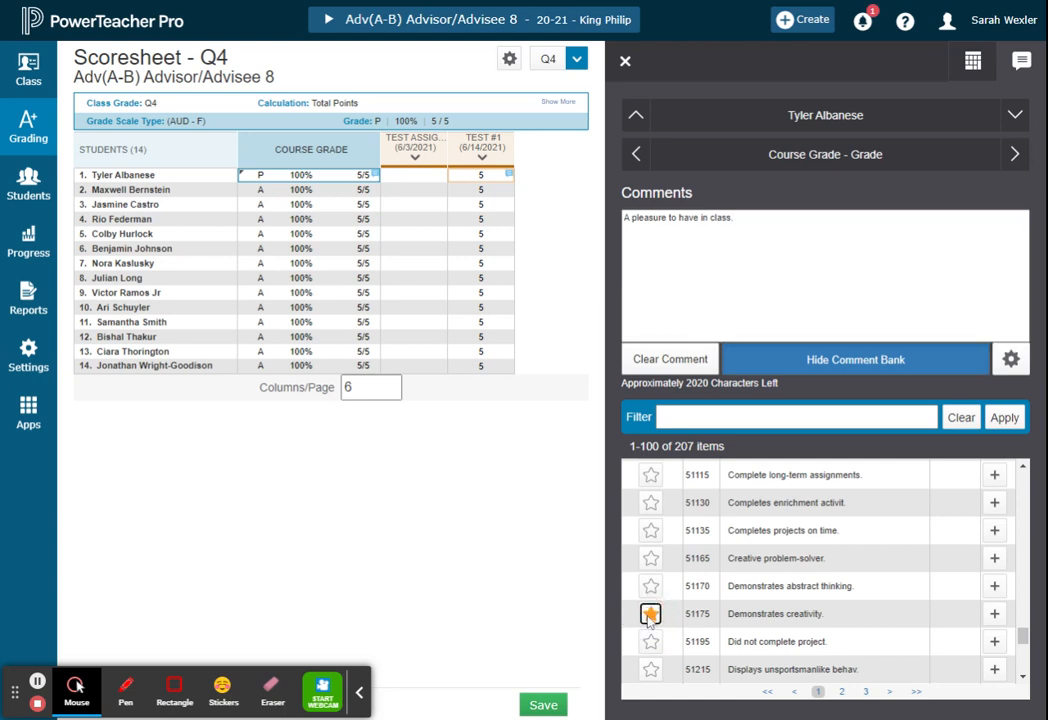
pyautogui.click(650, 615)
# - Add the favorite comment "Comes to class prepared." to the first student's course grade
pyautogui.scroll(10, 652, 590)
pyautogui.scroll(10, 655, 566)
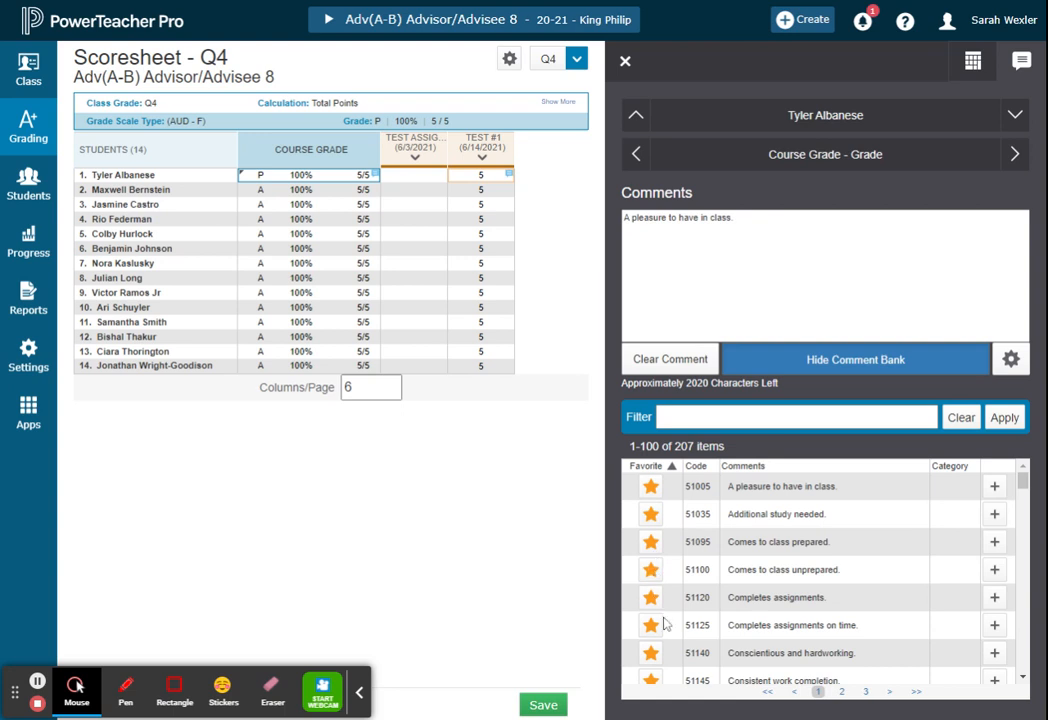
pyautogui.scroll(-5, 655, 620)
pyautogui.scroll(-6, 652, 633)
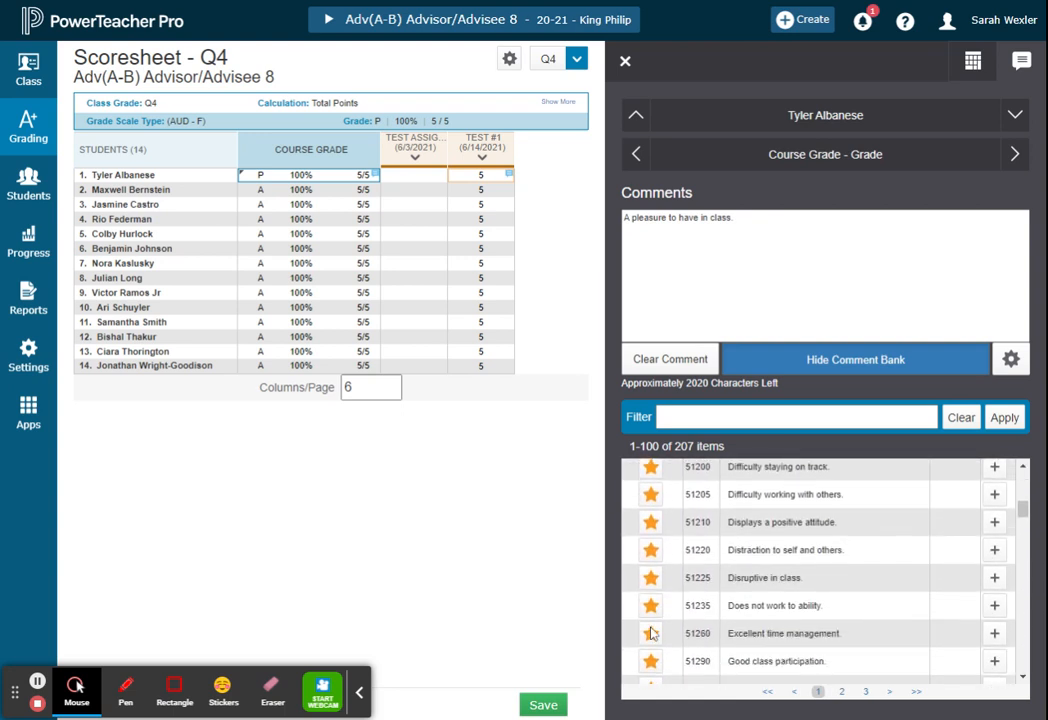
pyautogui.scroll(-6, 657, 624)
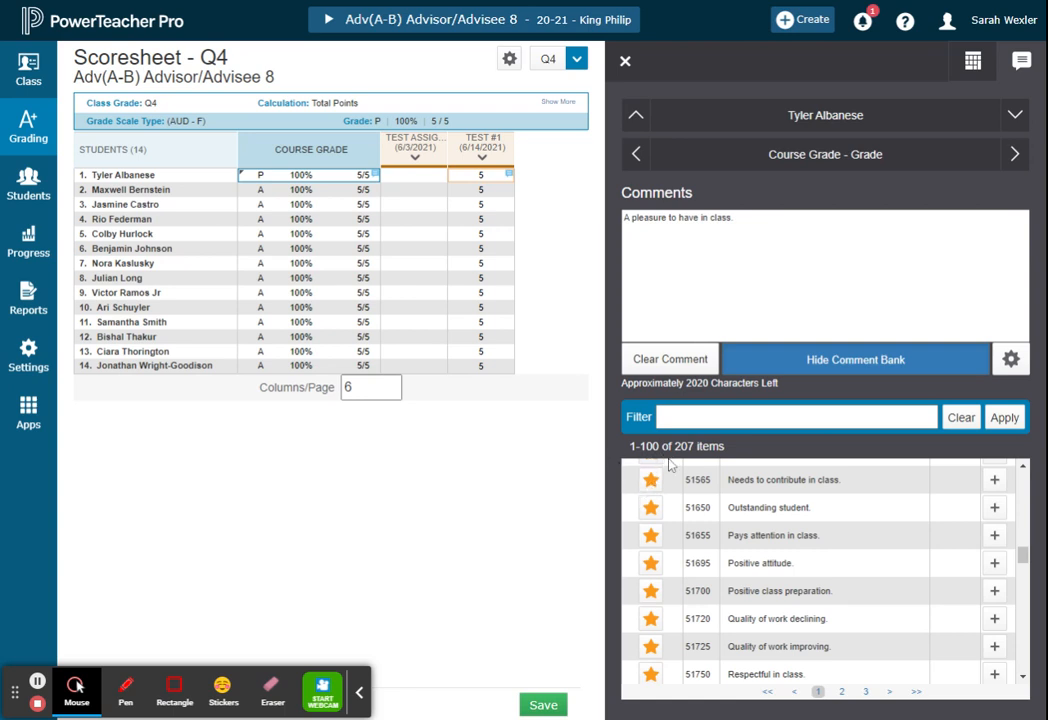
pyautogui.scroll(-6, 650, 490)
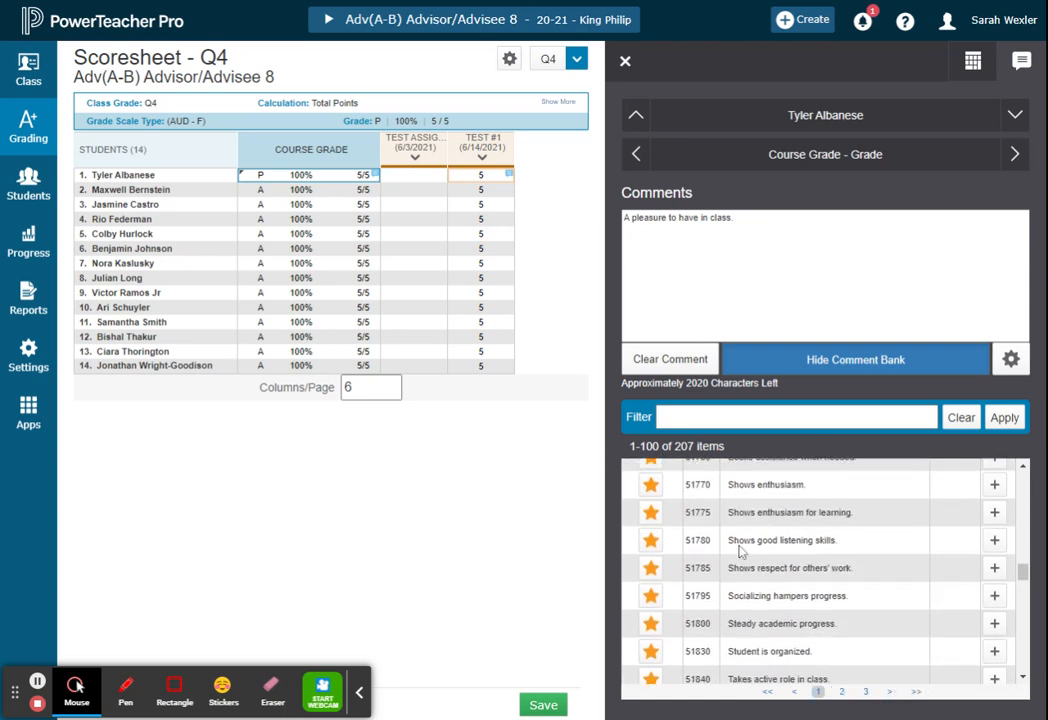
pyautogui.scroll(15, 750, 607)
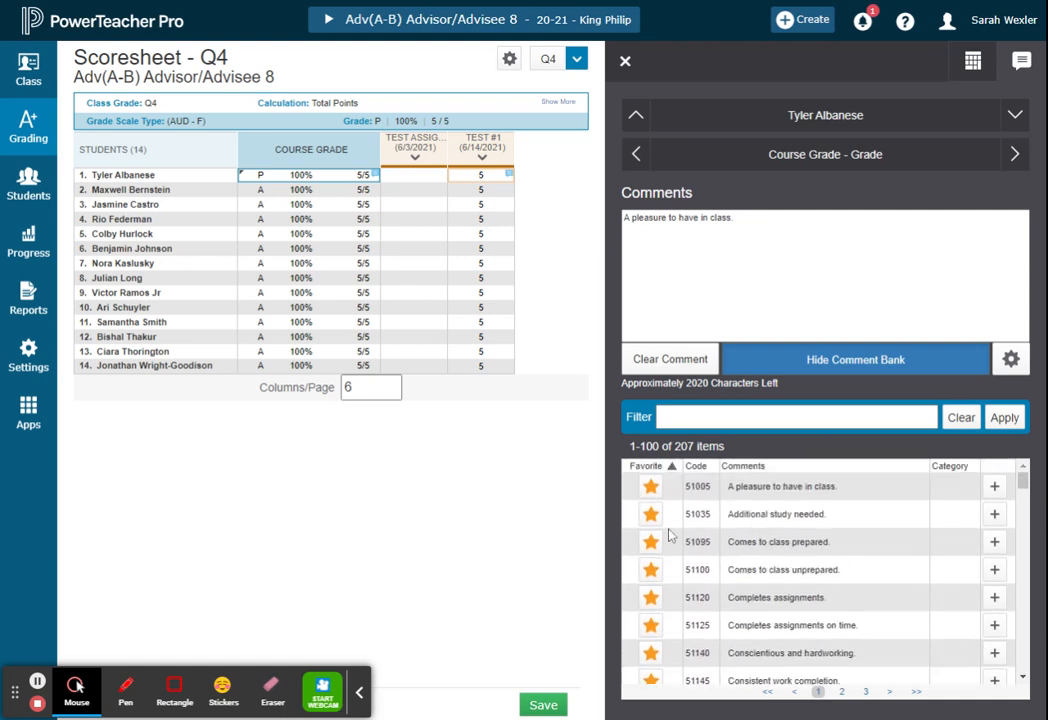
pyautogui.click(993, 542)
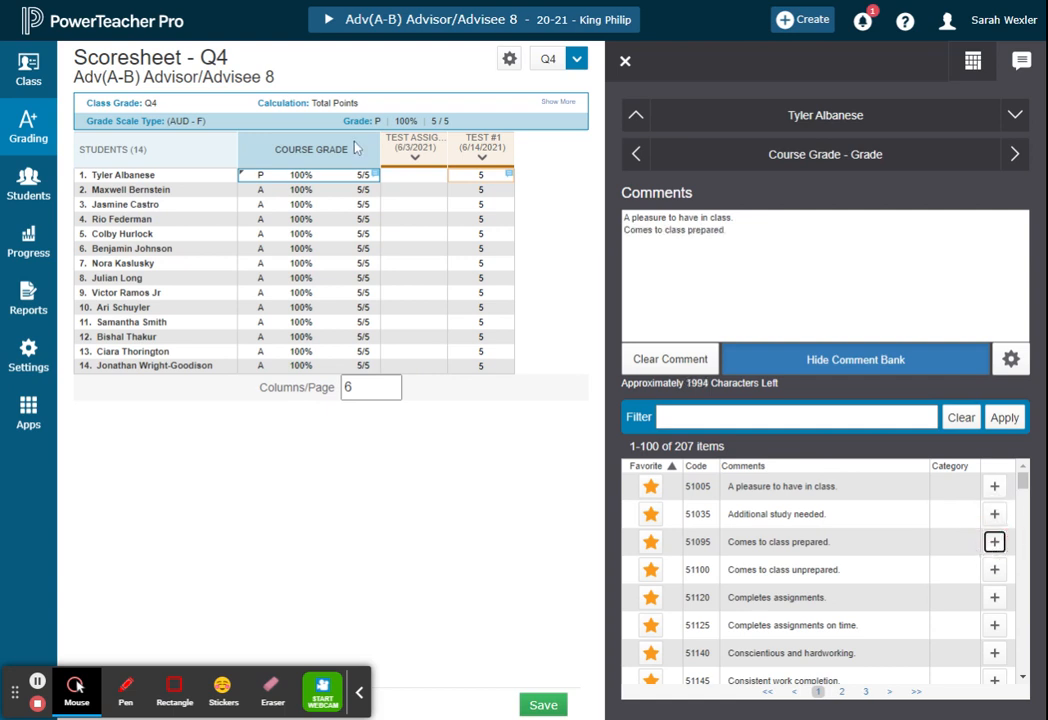
# - Add the bank comments "Conscientious and hardworking." and "Consistently prepared." to the second student's course grade
pyautogui.click(323, 192)
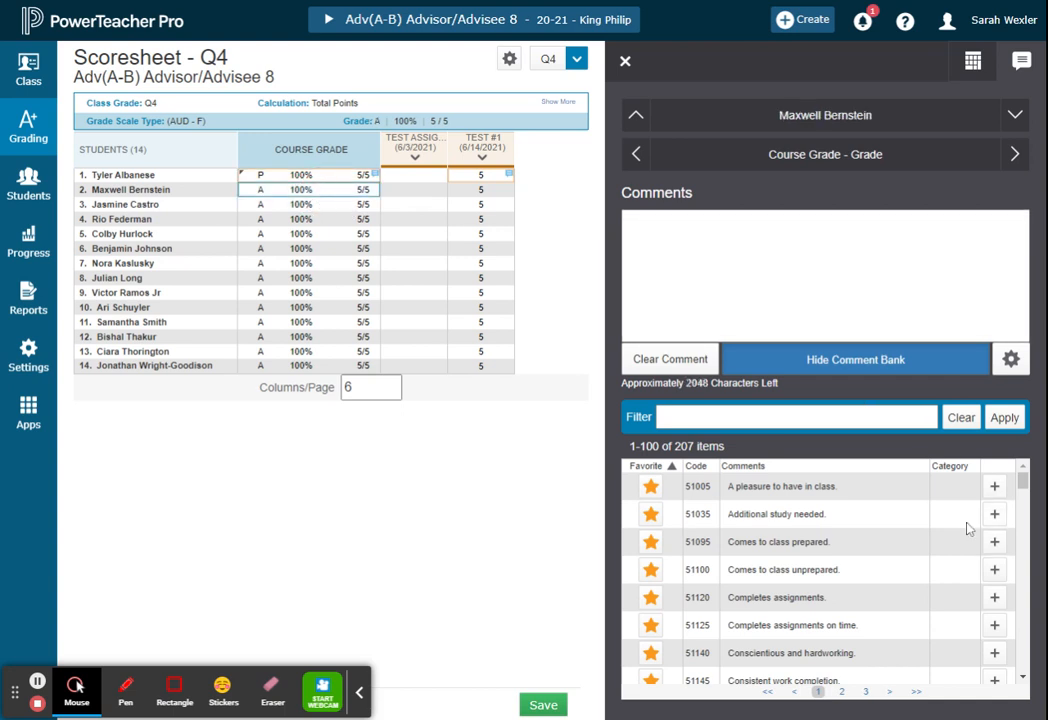
pyautogui.click(994, 653)
pyautogui.scroll(-2, 994, 640)
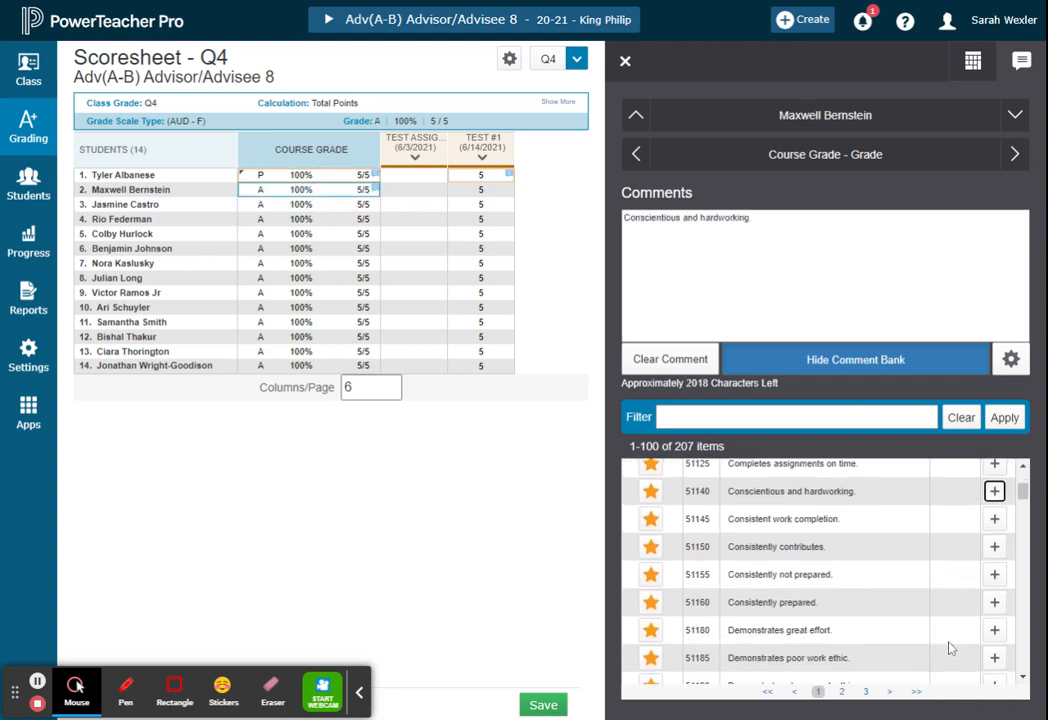
pyautogui.click(994, 601)
# - Select the third student's course grade and save the scoresheet changes
pyautogui.click(326, 204)
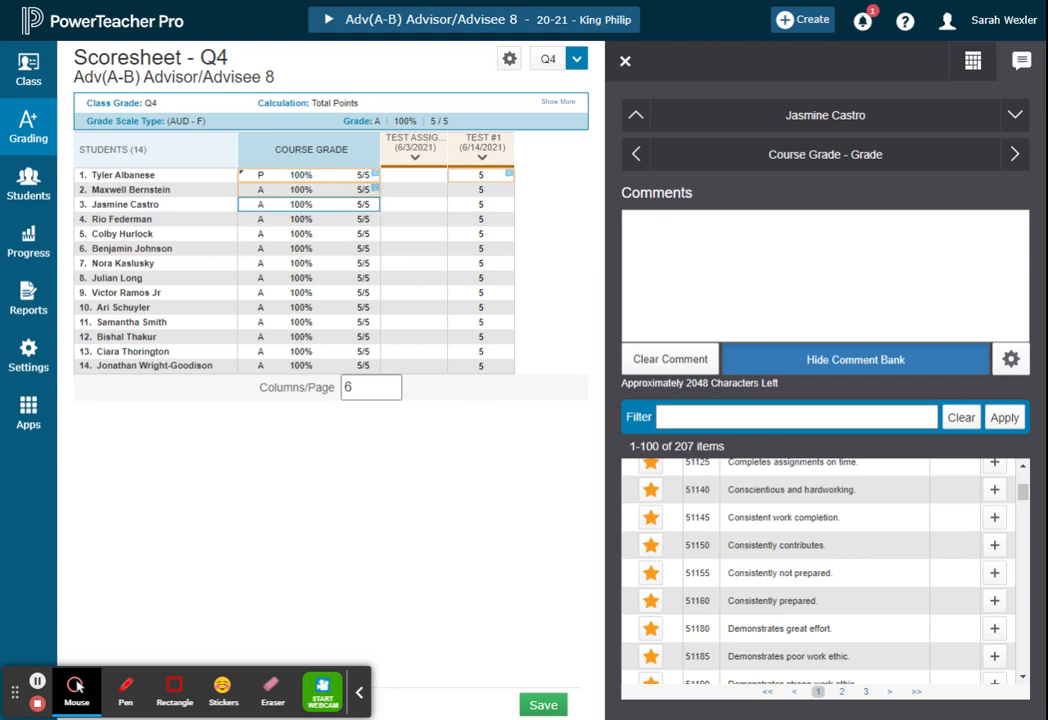
pyautogui.click(543, 705)
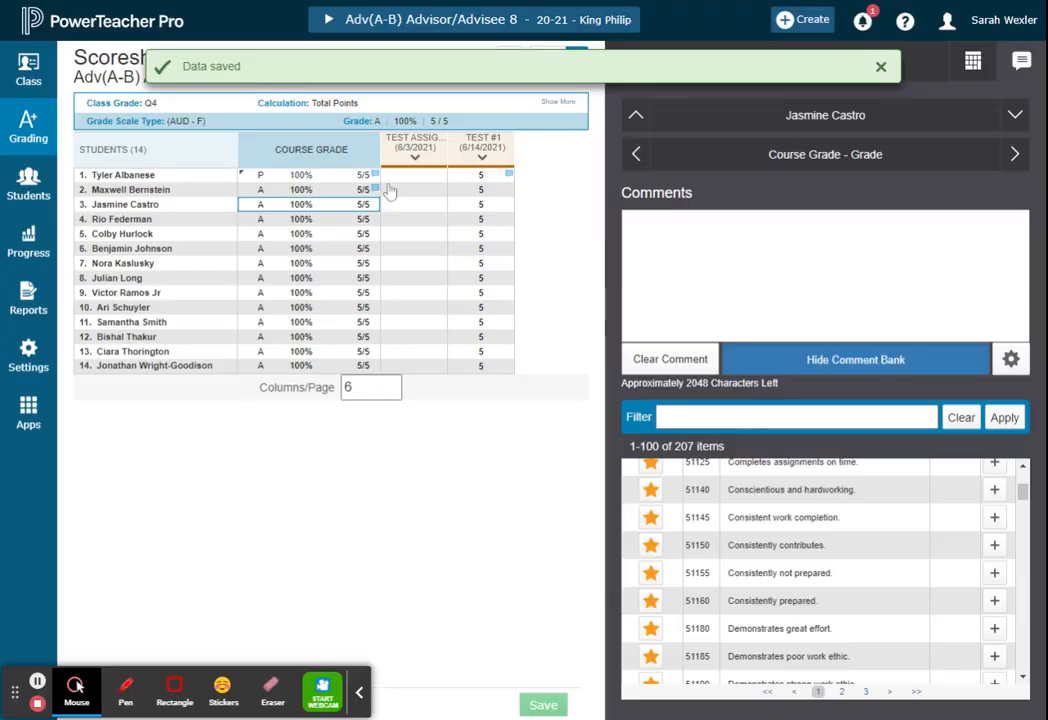
# - Review the saved comments on the first student's course grade and return to the third student's course grade
pyautogui.click(323, 193)
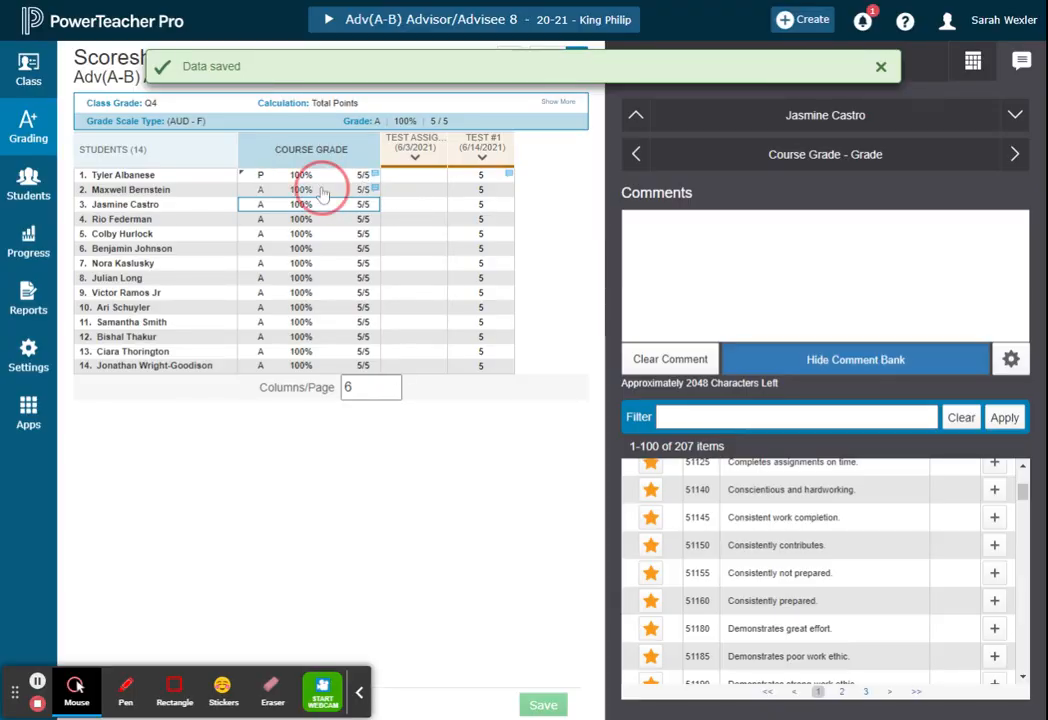
pyautogui.click(322, 176)
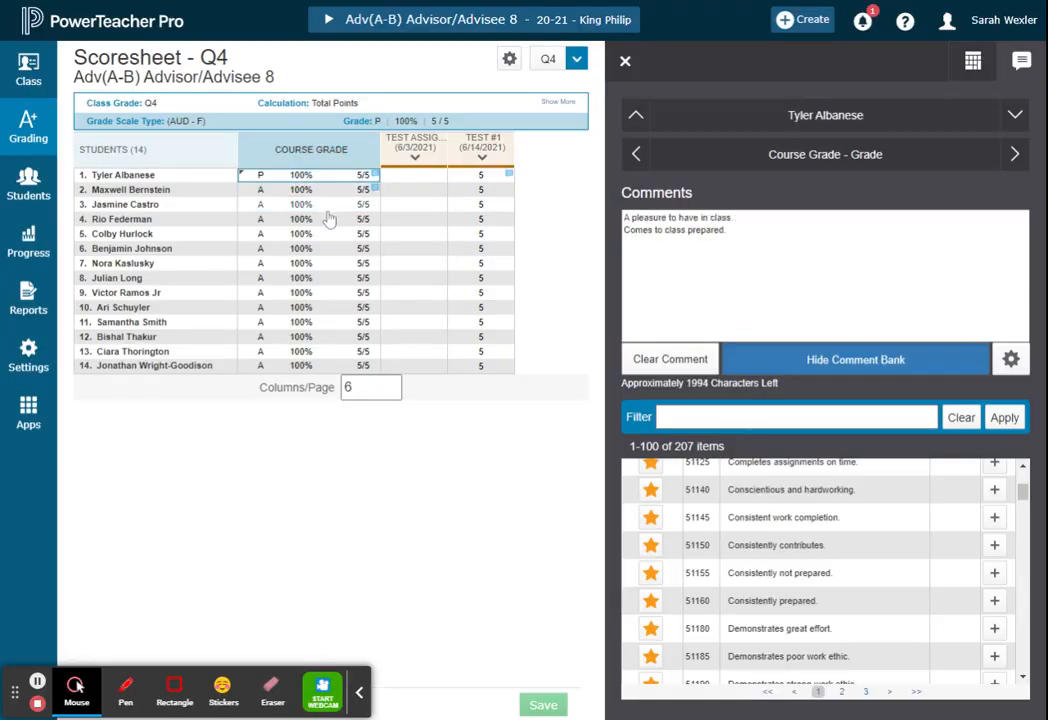
pyautogui.click(327, 210)
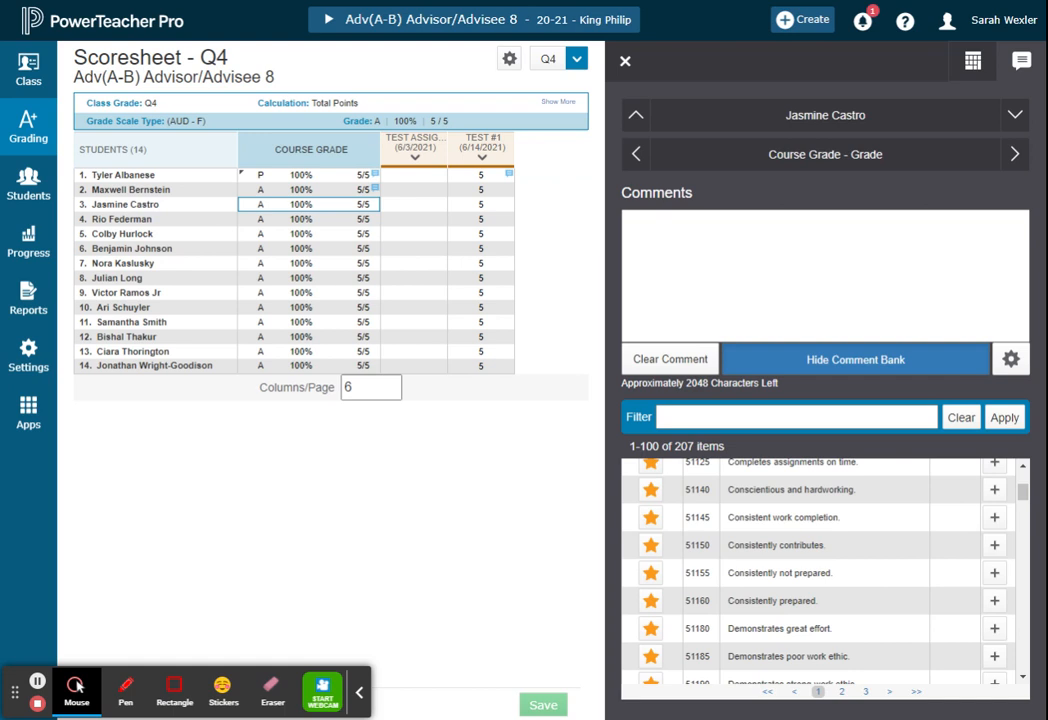
# - Open the Comment Verification page for the Advisor/Advisee class's Q4 grades
pyautogui.click(24, 140)
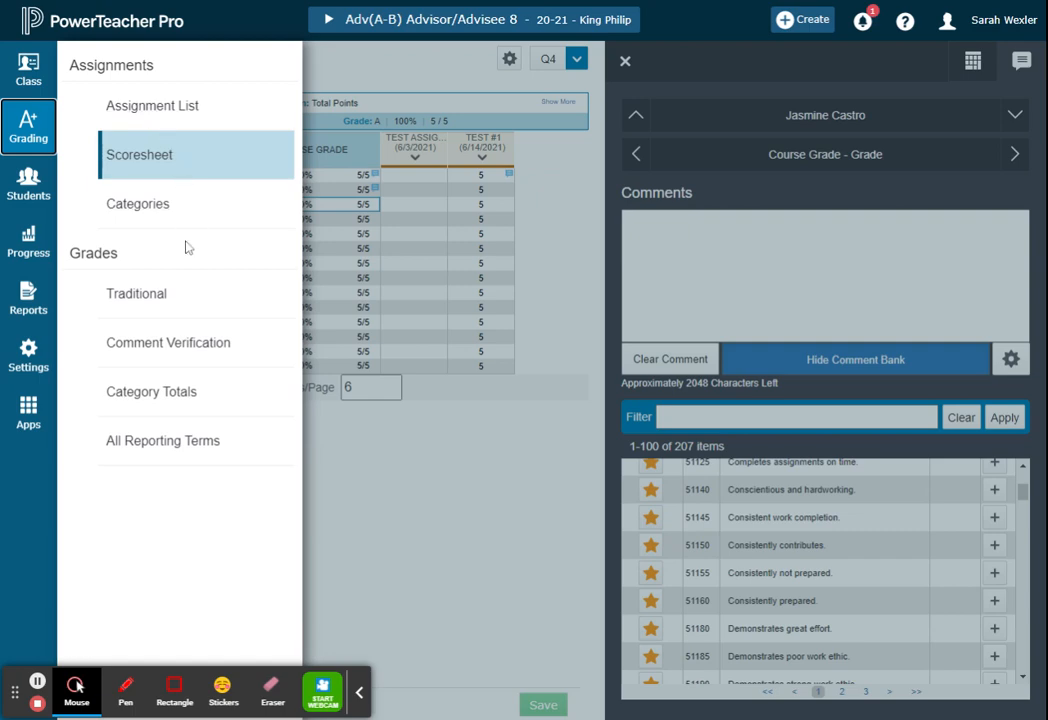
pyautogui.click(186, 344)
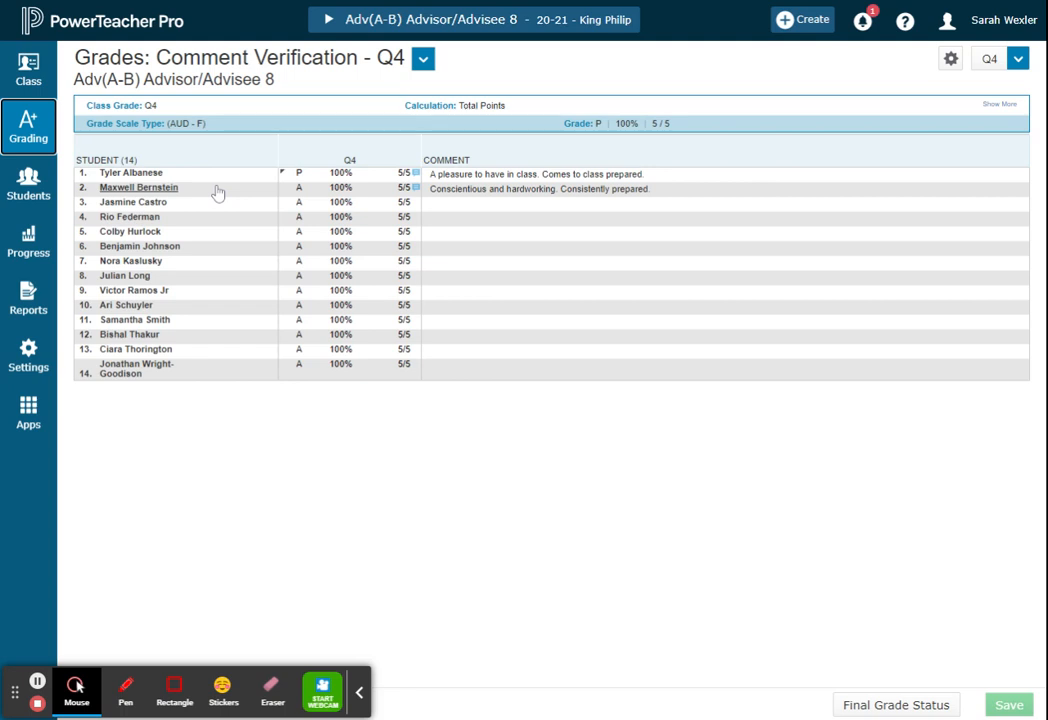
pyautogui.click(35, 130)
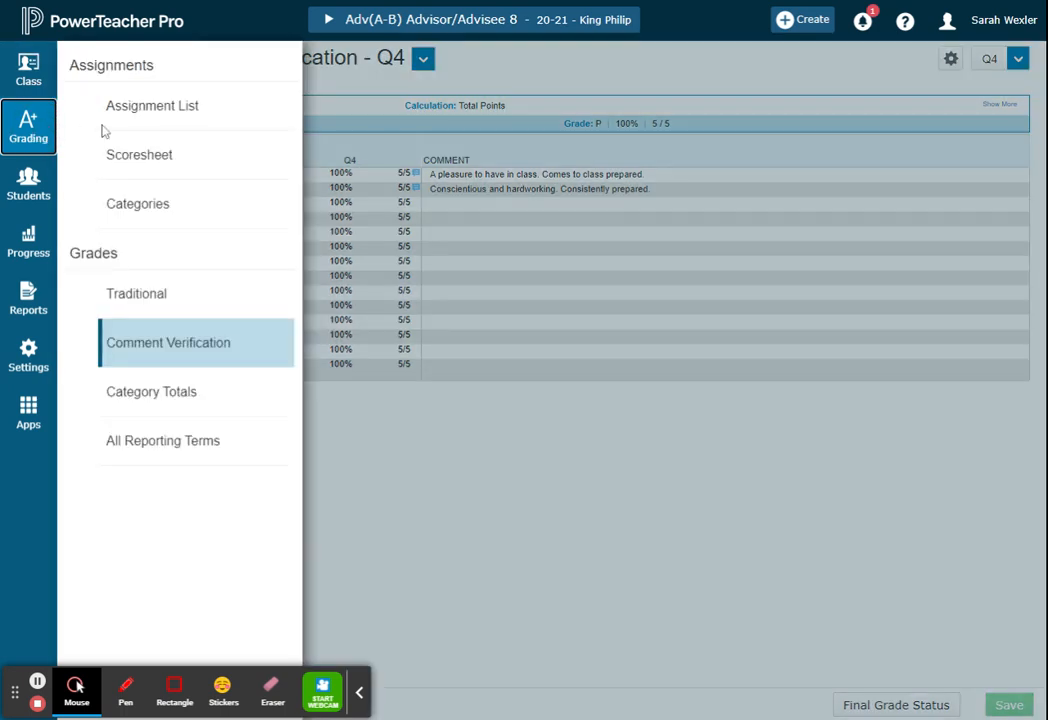
pyautogui.click(154, 342)
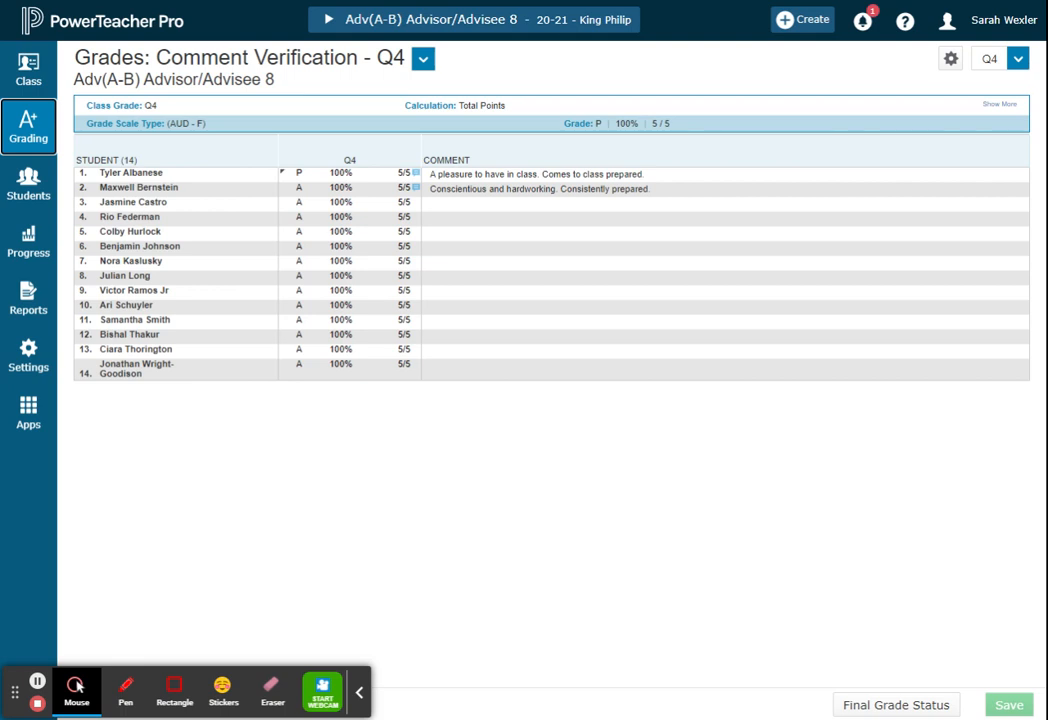
# - Switch the Comment Verification page to the B4 reporting term
pyautogui.click(1018, 59)
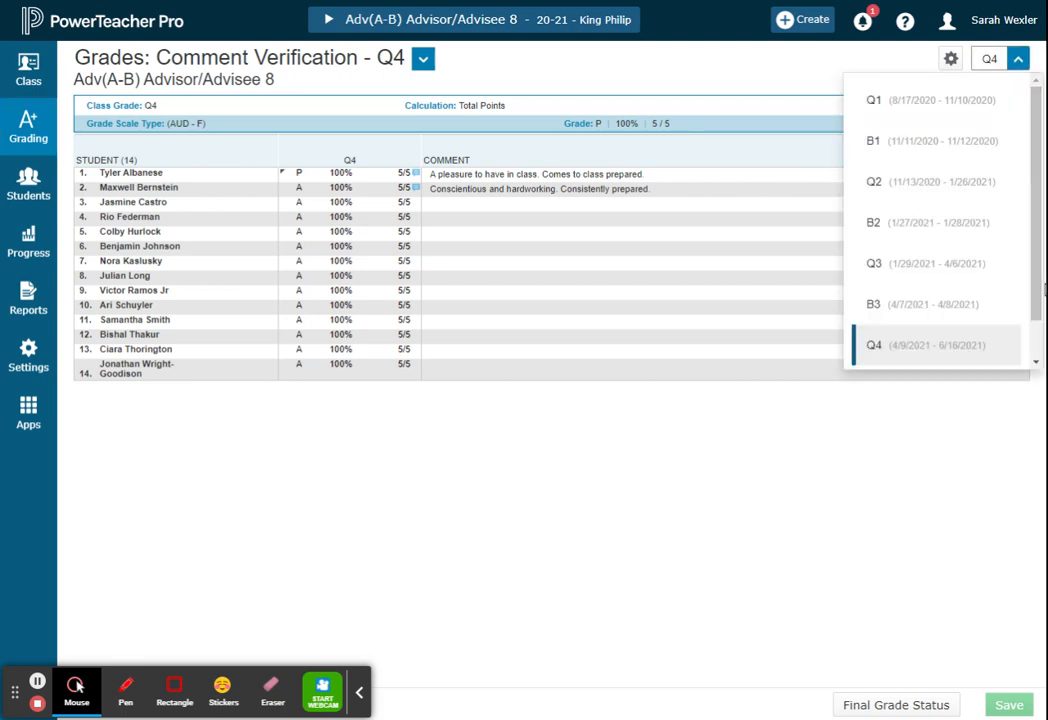
pyautogui.scroll(-1, 1002, 310)
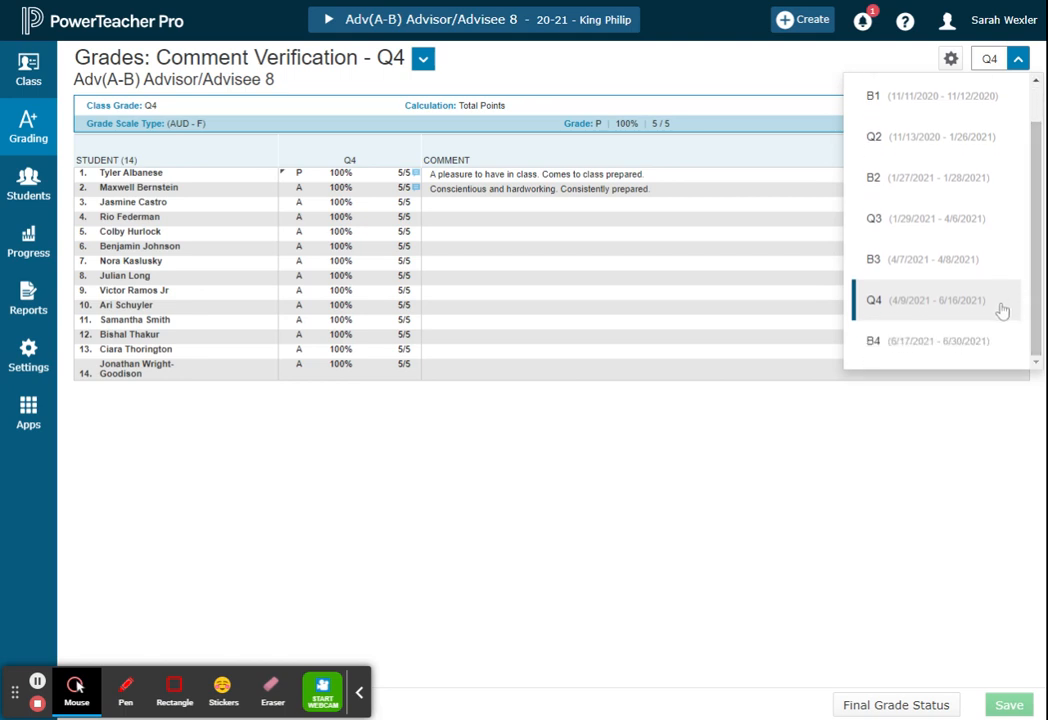
pyautogui.click(889, 345)
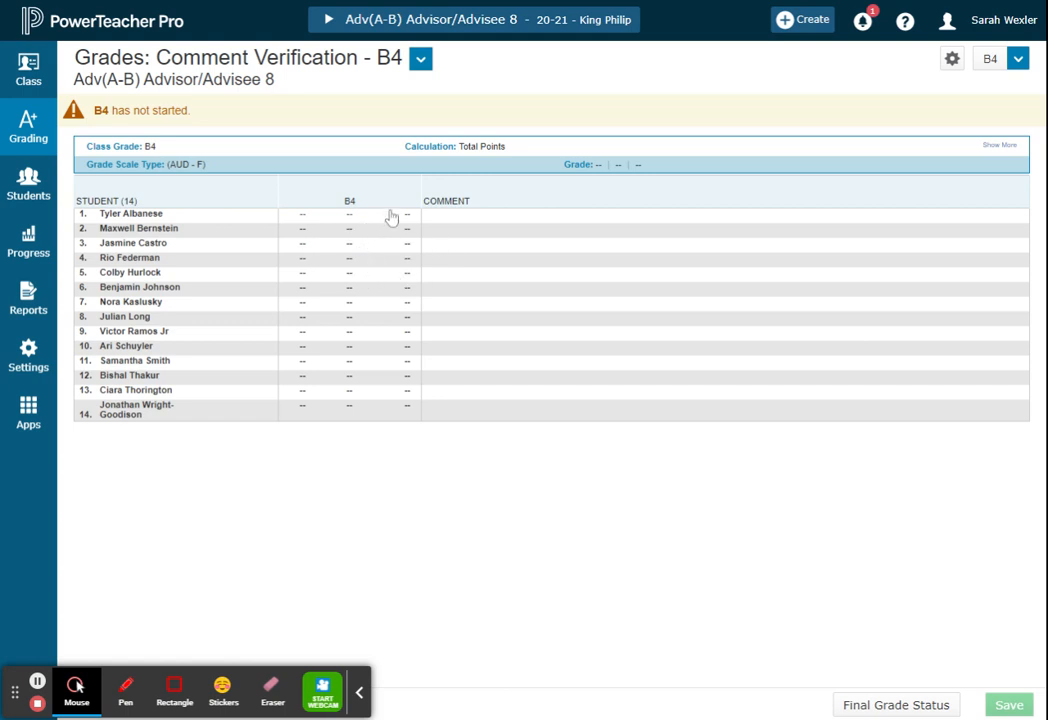
pyautogui.click(1016, 62)
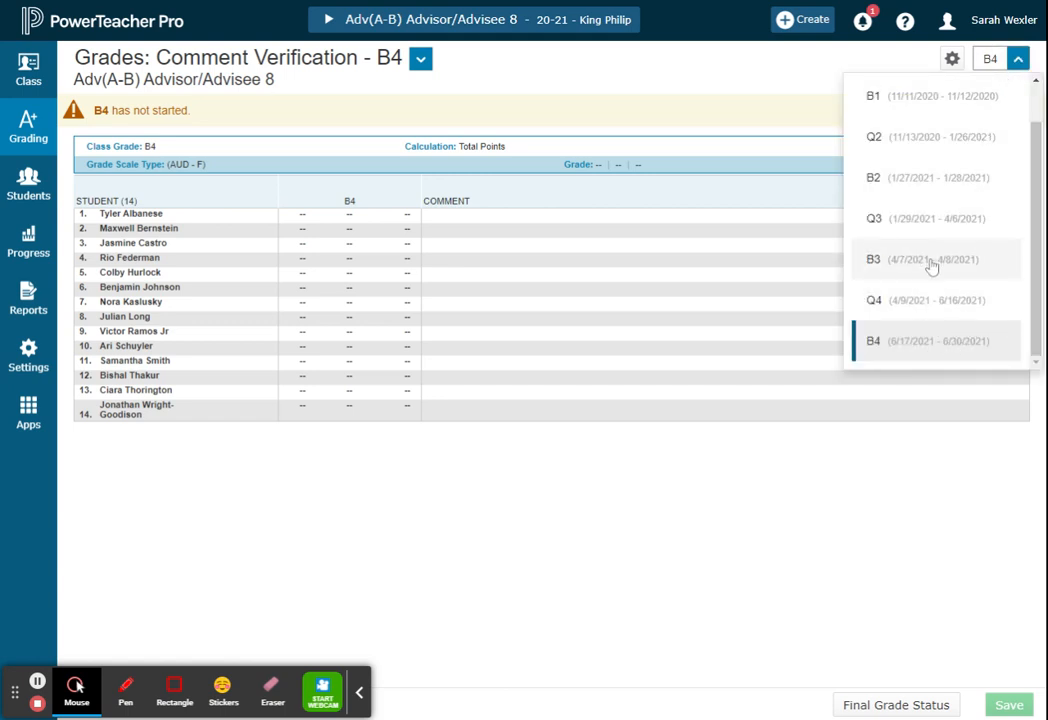
pyautogui.click(894, 343)
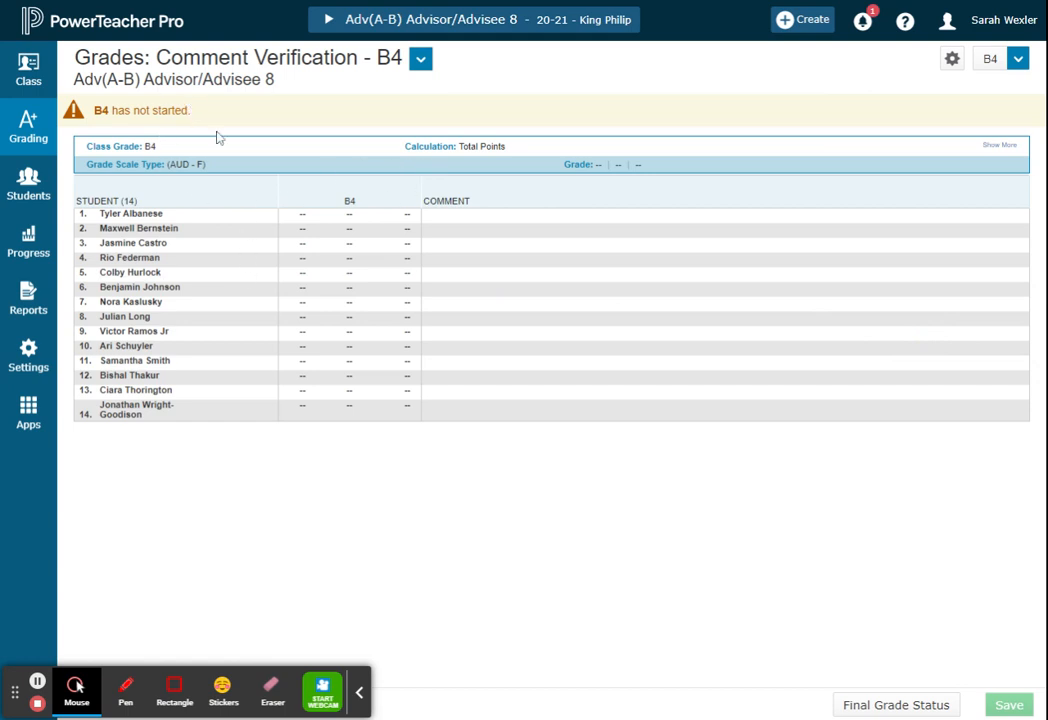
# - Set the first student's B4 grade to C2
pyautogui.click(368, 220)
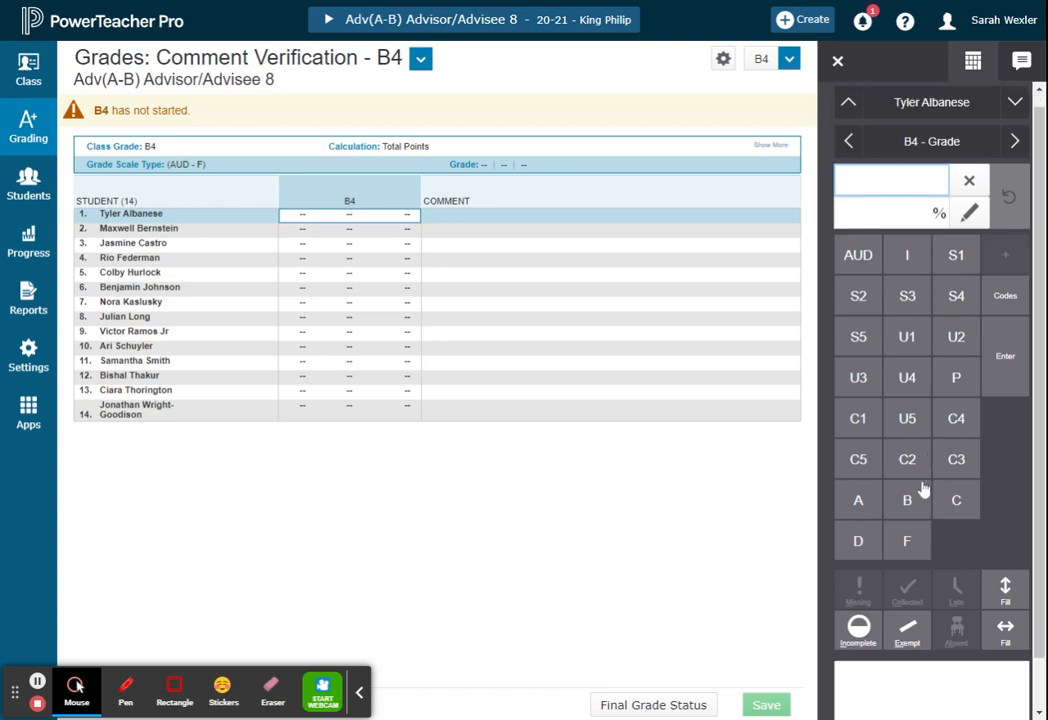
pyautogui.scroll(-2, 880, 400)
pyautogui.scroll(2, 855, 362)
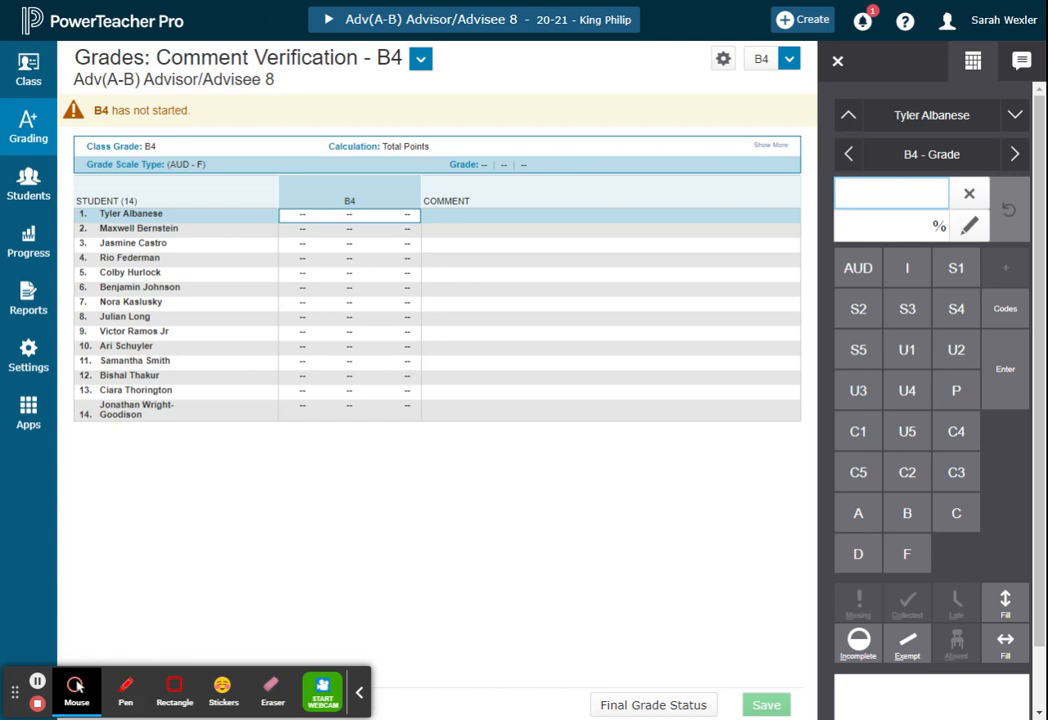
pyautogui.click(359, 692)
pyautogui.click(65, 689)
pyautogui.click(910, 482)
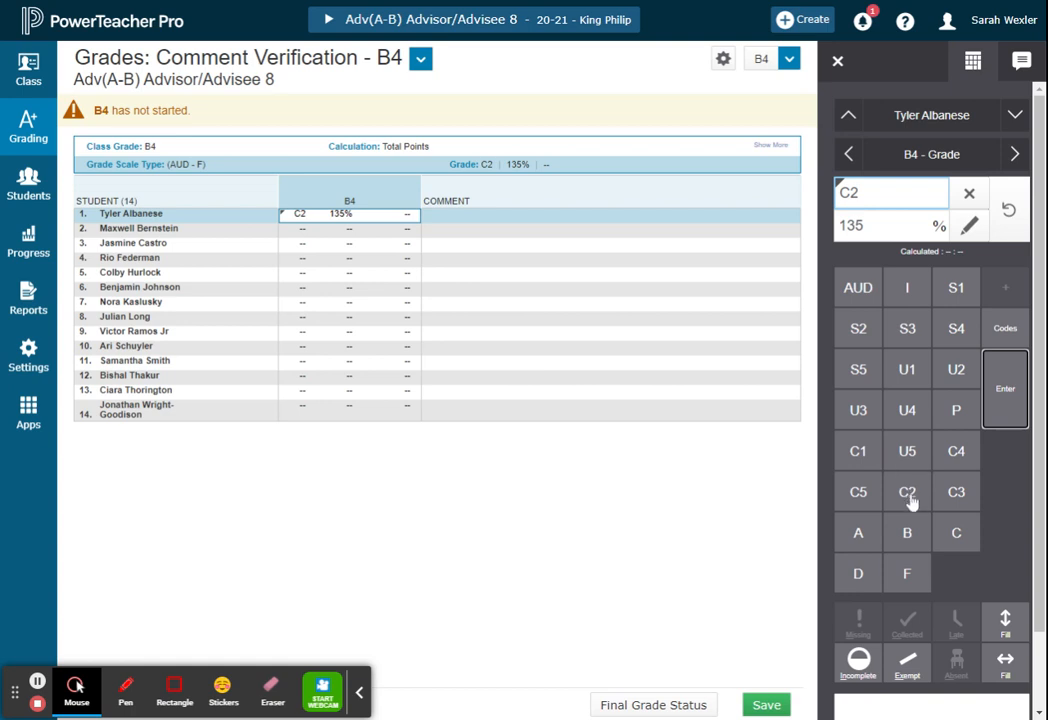
# - Set the second student's B4 grade to C1 and fill it down to the remaining students
pyautogui.click(331, 236)
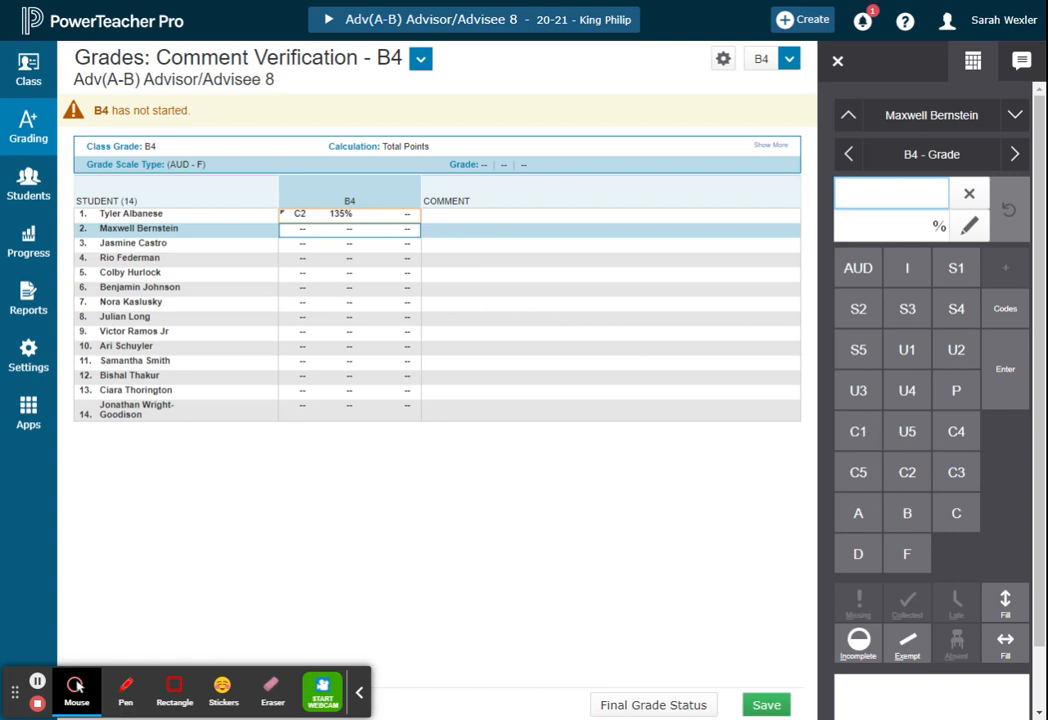
pyautogui.click(858, 431)
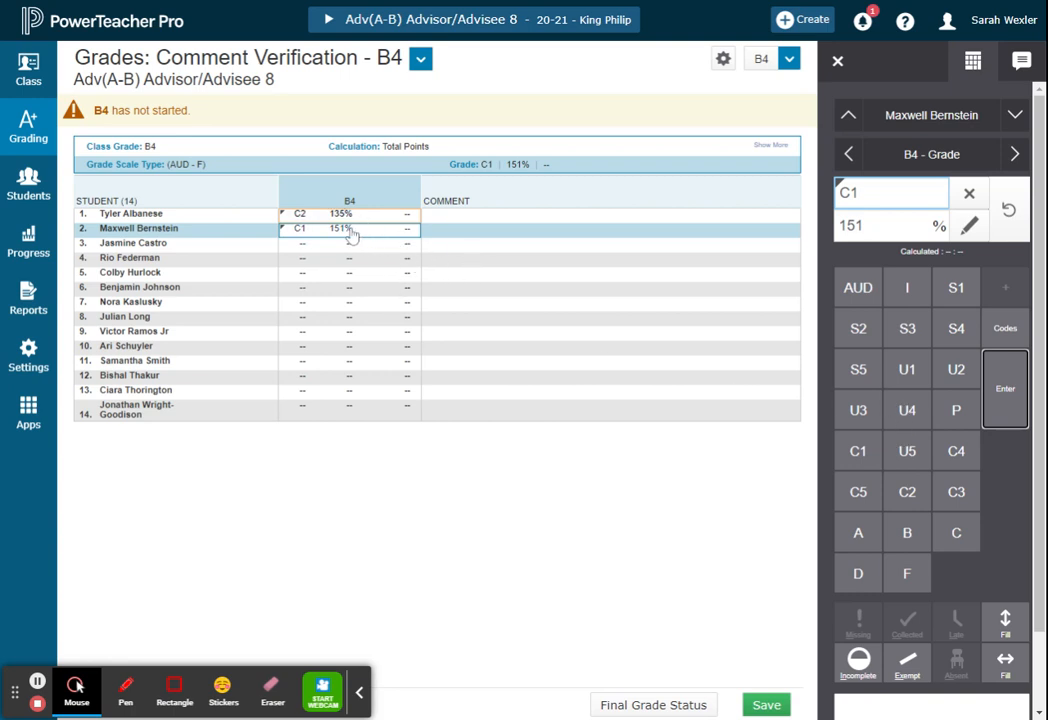
pyautogui.click(1003, 626)
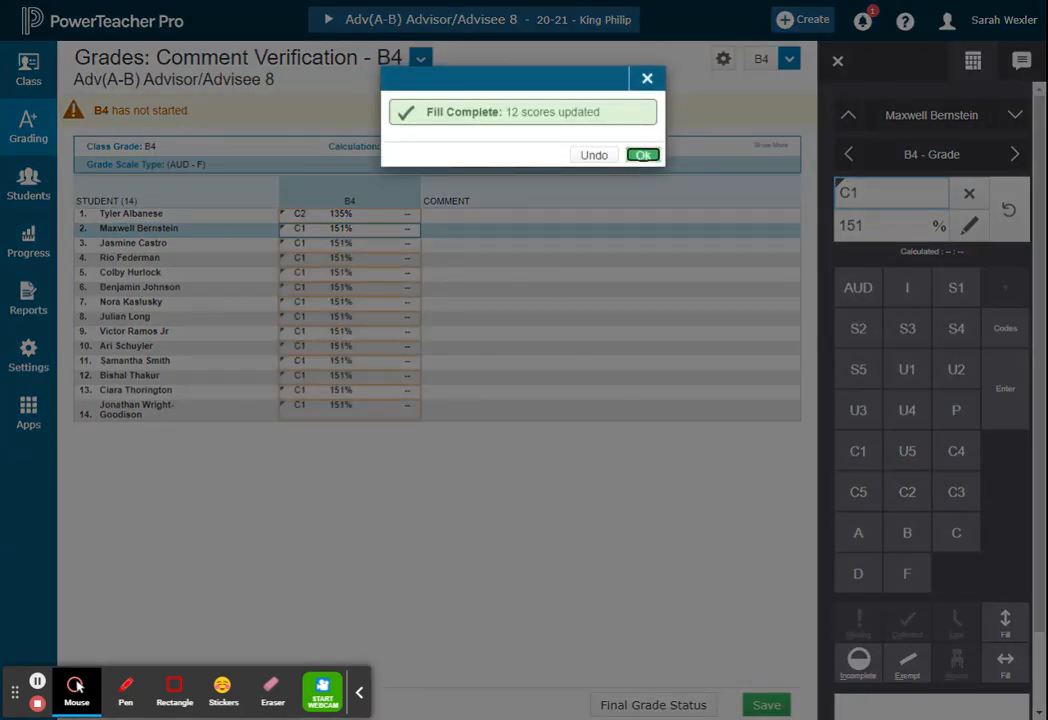
pyautogui.click(642, 157)
# - Select the third student's B4 grade and view the B4 Final Grade Status options without changing them
pyautogui.click(336, 244)
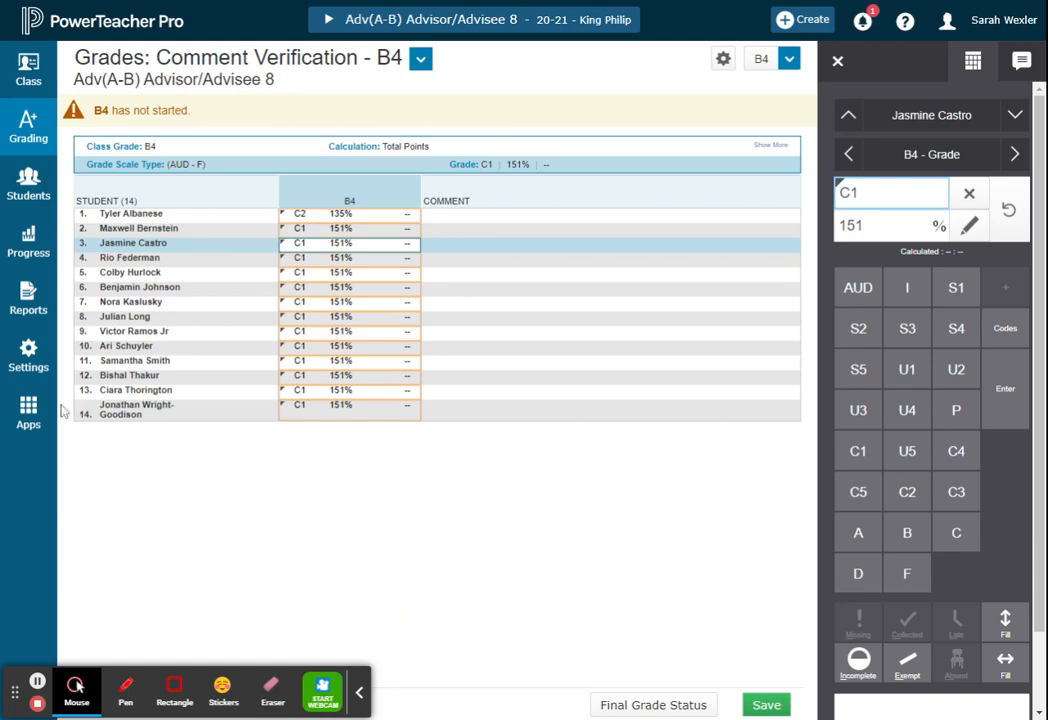
pyautogui.click(686, 706)
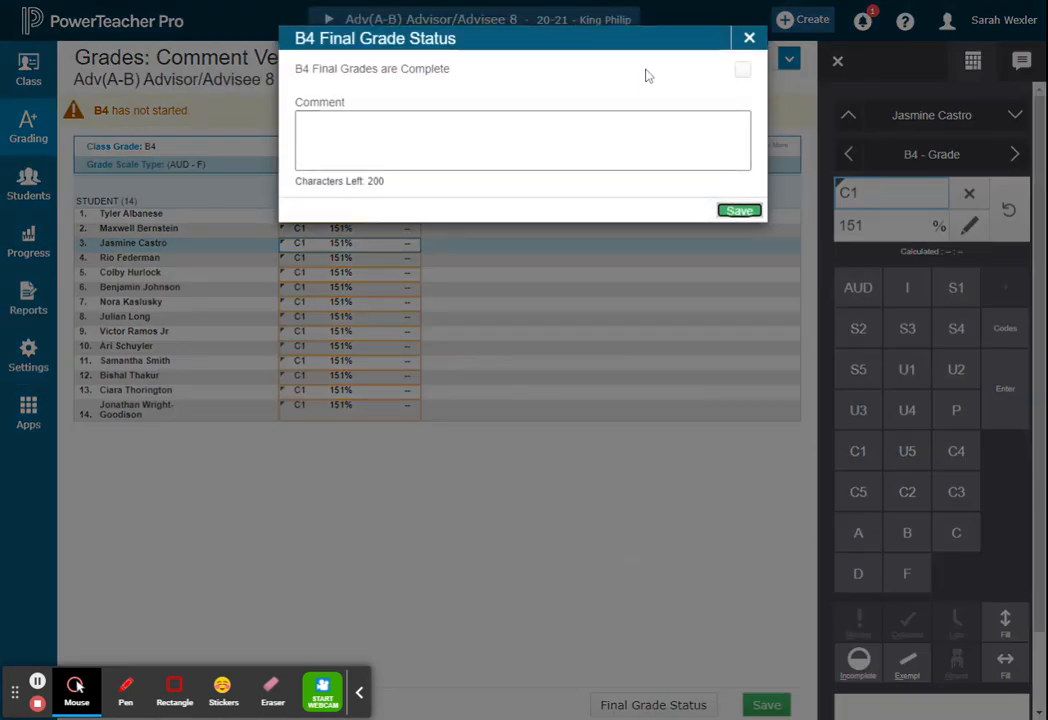
pyautogui.click(749, 38)
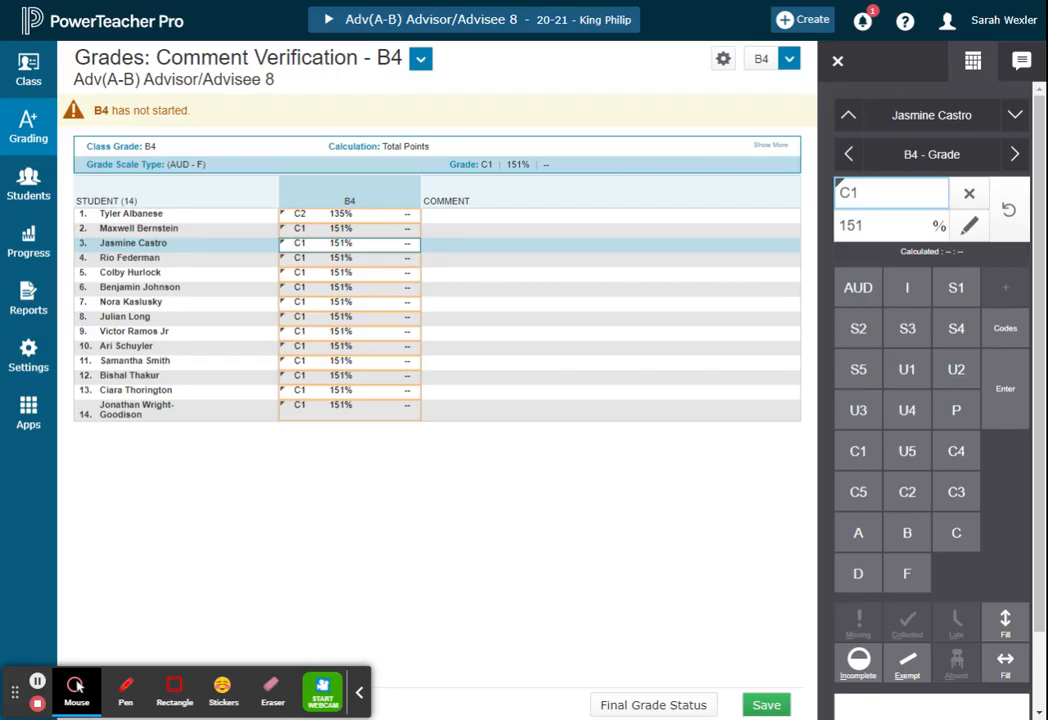
# - Clear the B4 letter grades of the first three students
pyautogui.click(967, 194)
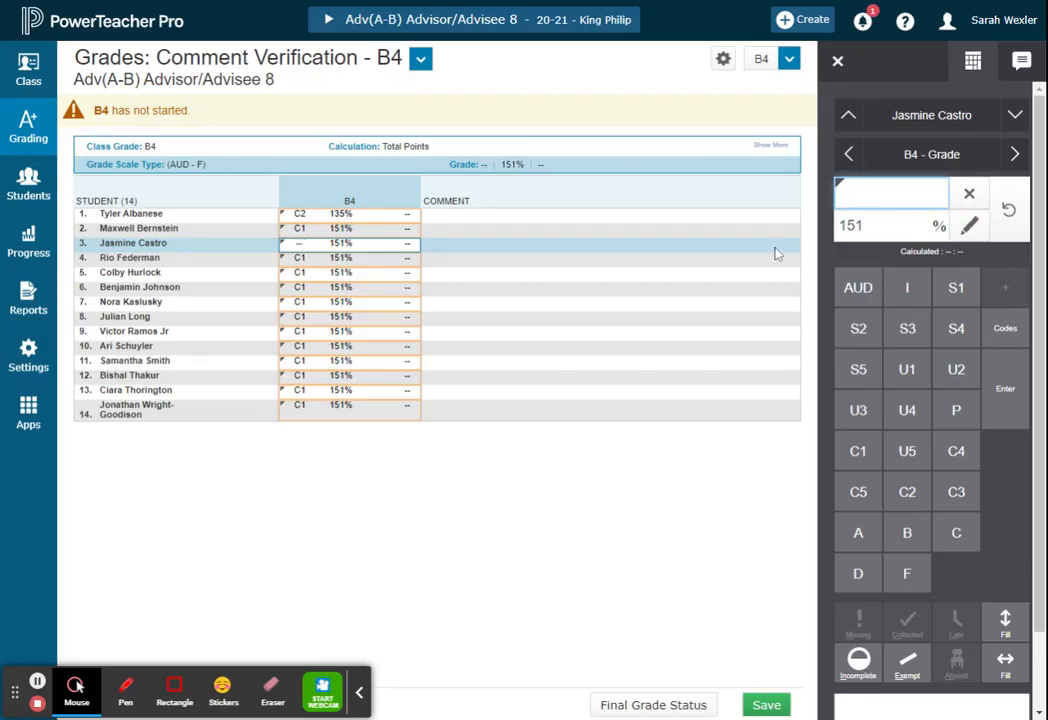
pyautogui.click(334, 214)
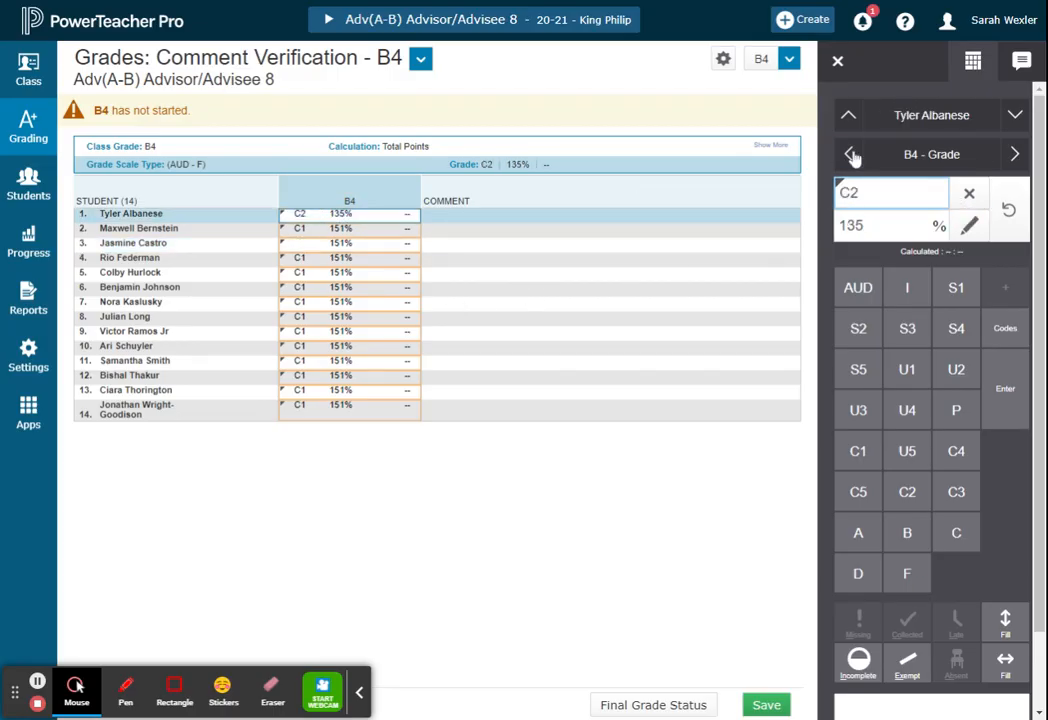
pyautogui.click(968, 196)
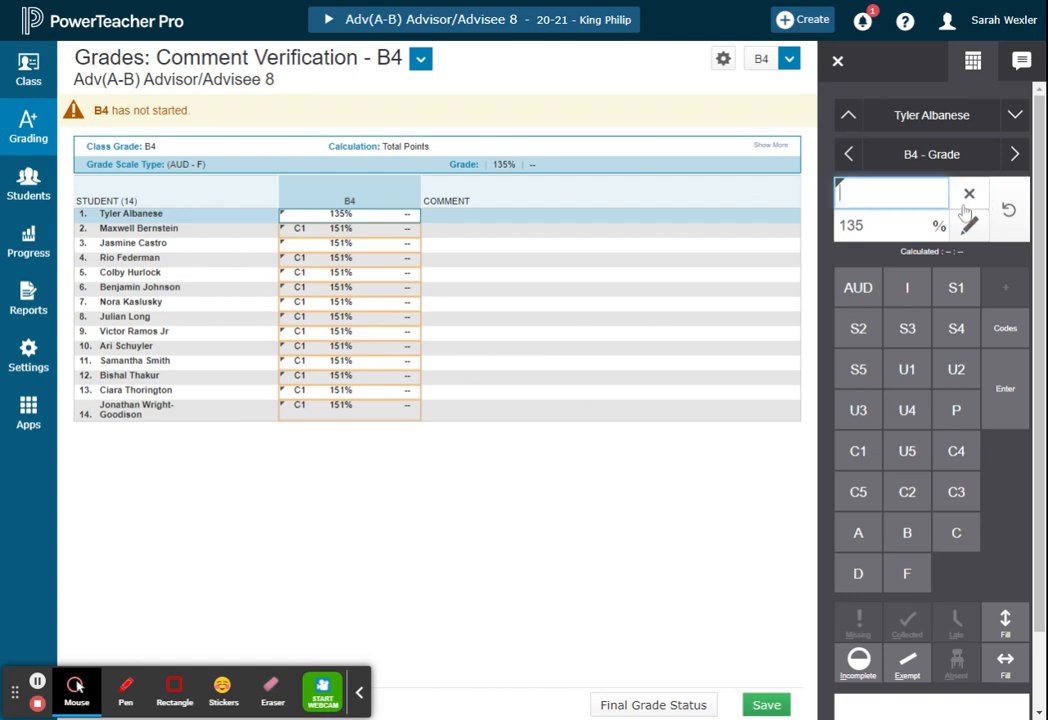
pyautogui.press('Return')
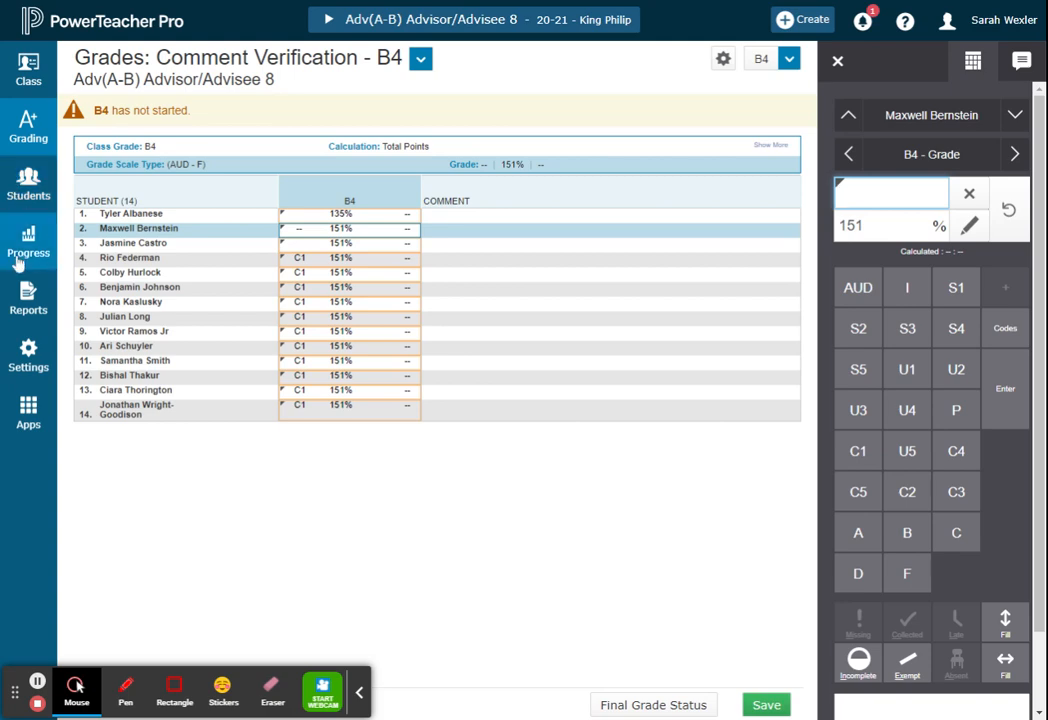
# - Reopen Comment Verification and save the pending B4 grade changes
pyautogui.click(36, 134)
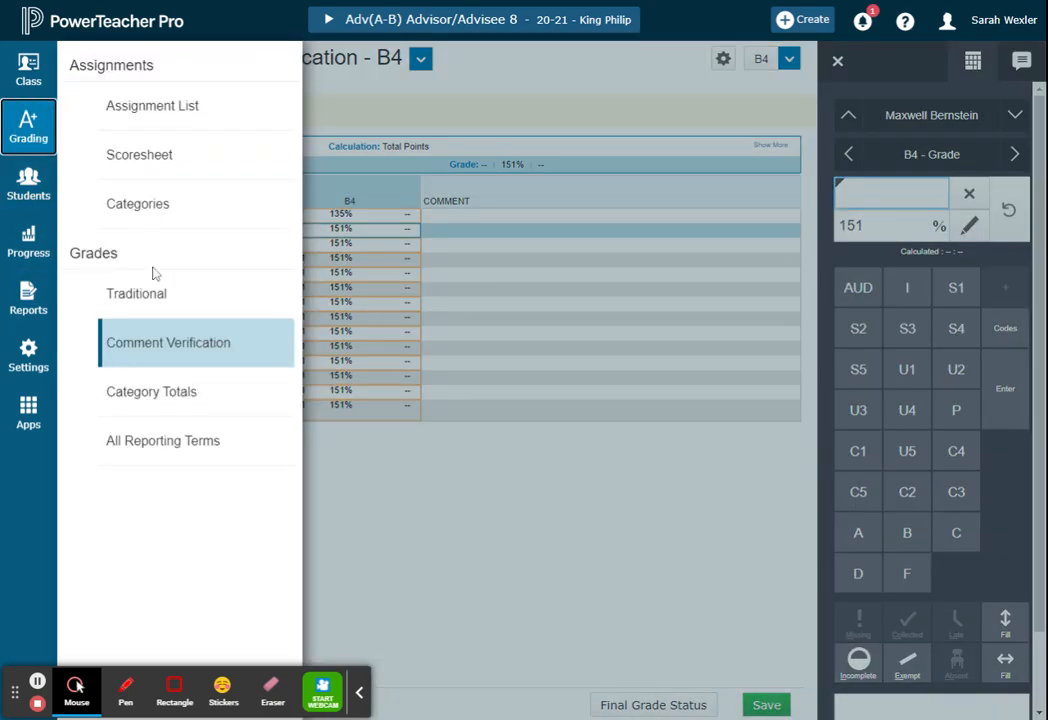
pyautogui.click(150, 344)
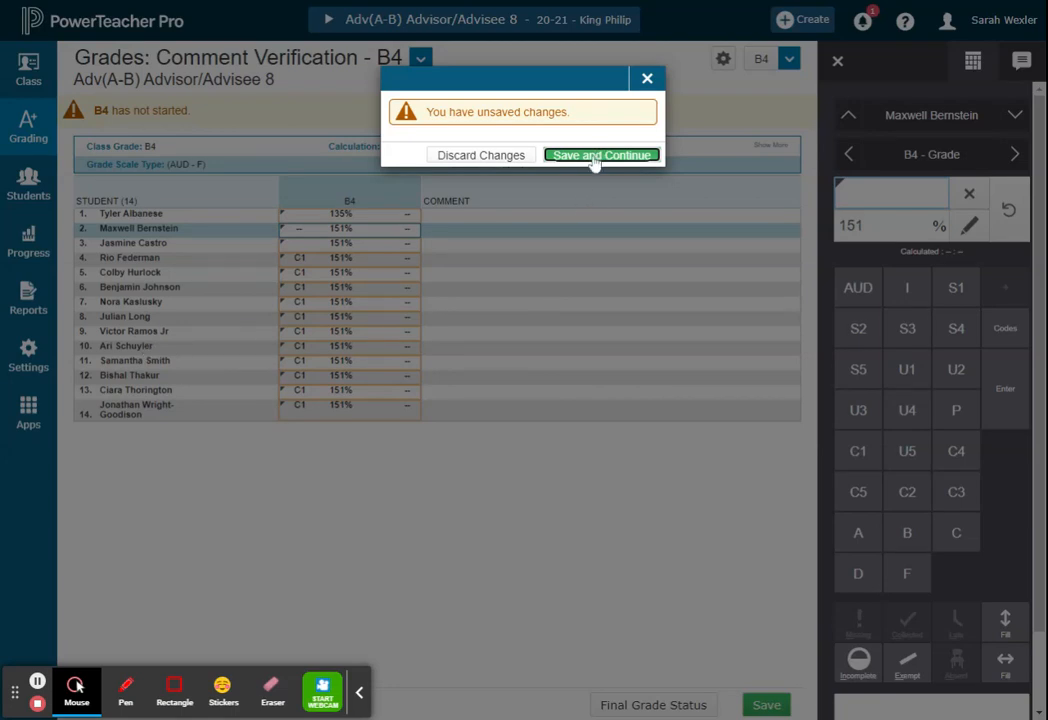
pyautogui.click(596, 157)
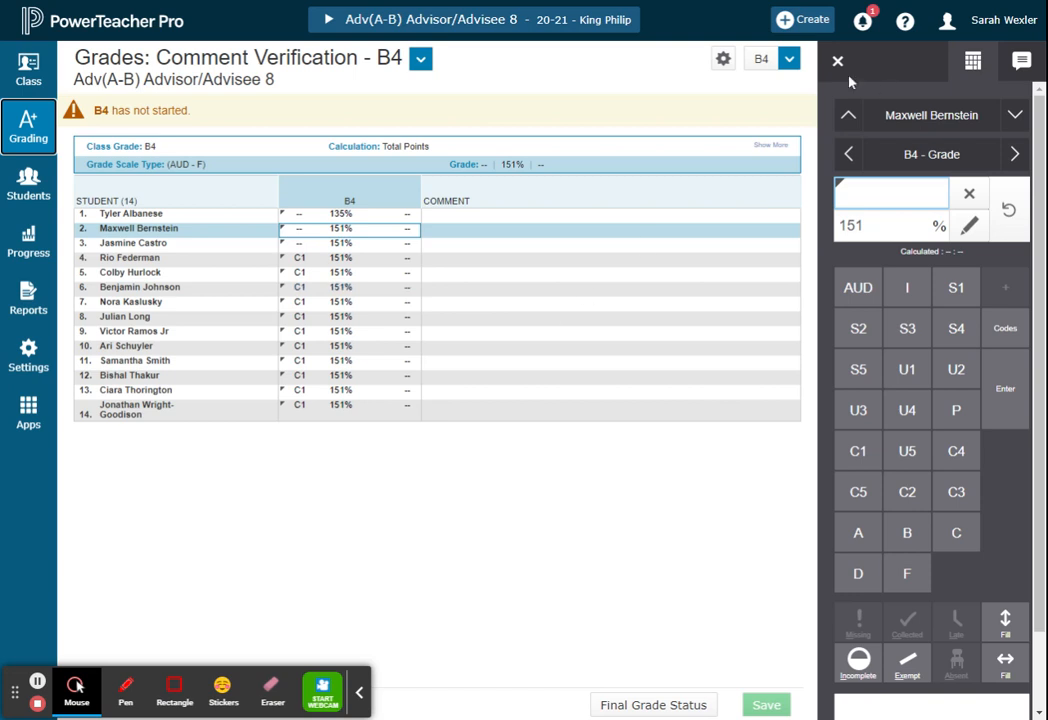
# - Compare the Comment Verification grades and comments for Q4 and B4, finishing on Q4
pyautogui.click(789, 59)
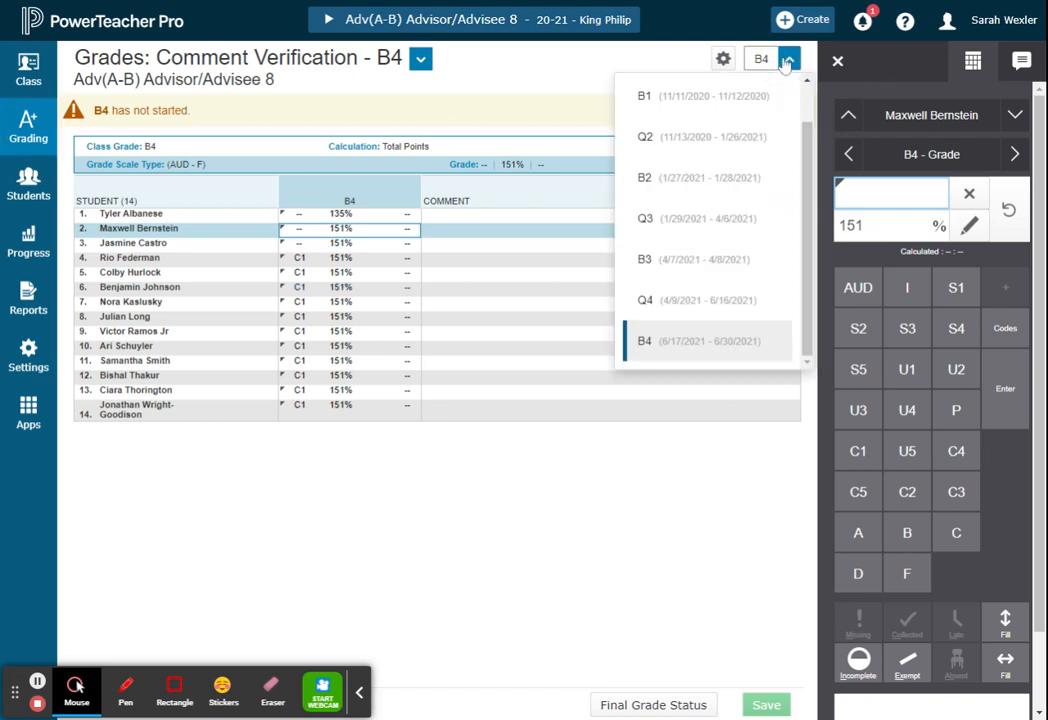
pyautogui.click(699, 316)
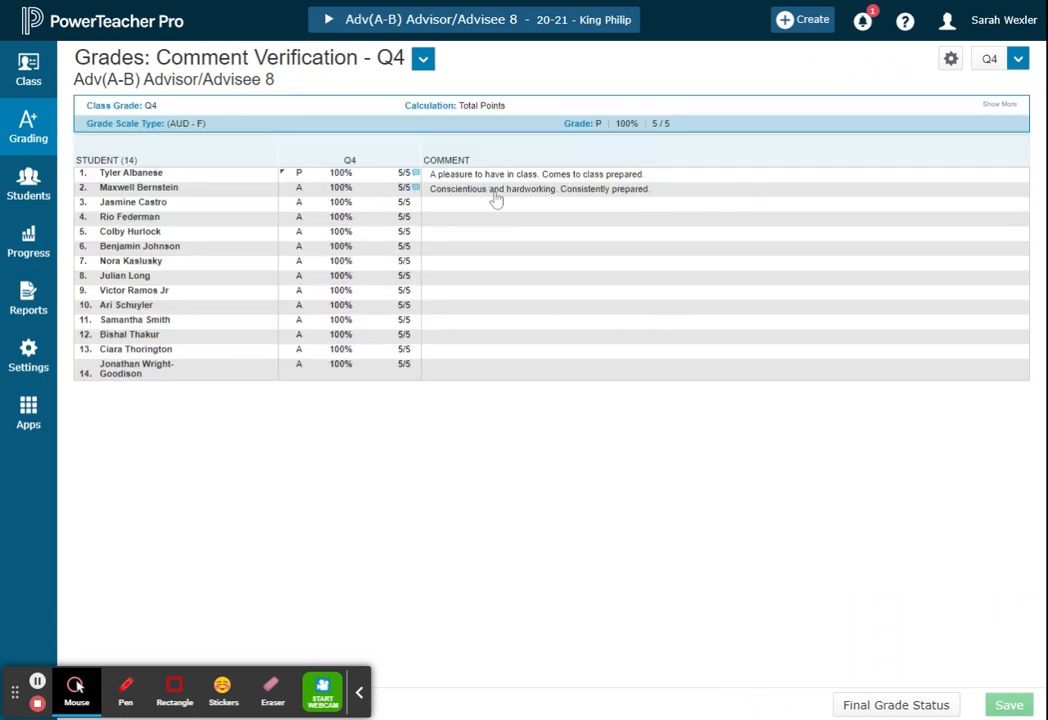
pyautogui.click(988, 60)
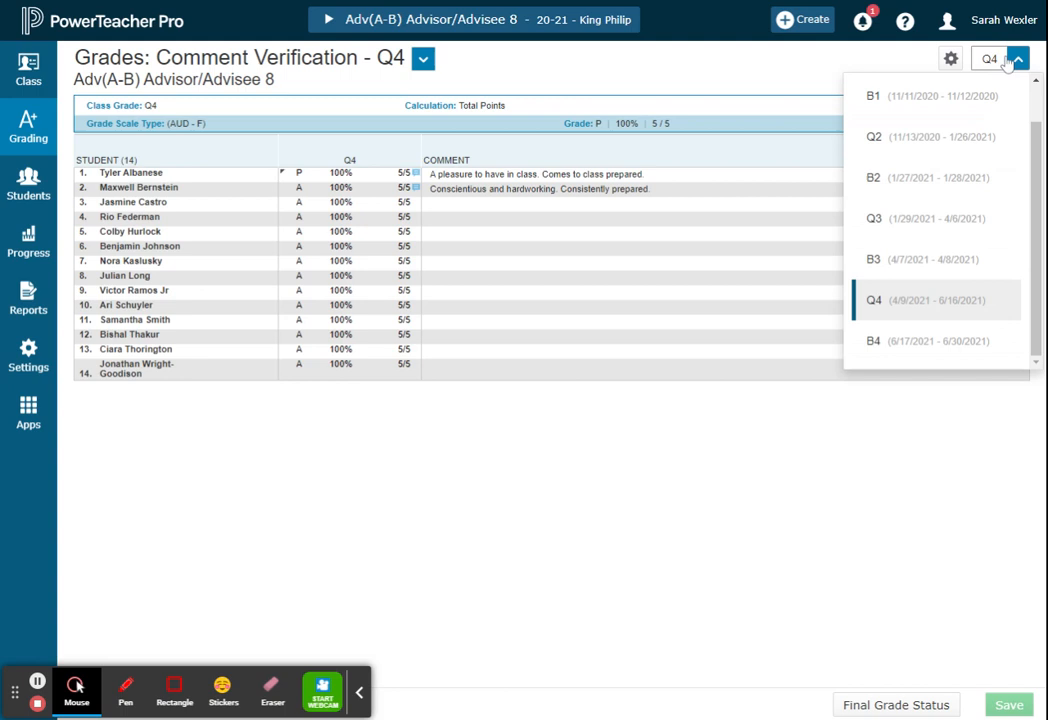
pyautogui.click(902, 342)
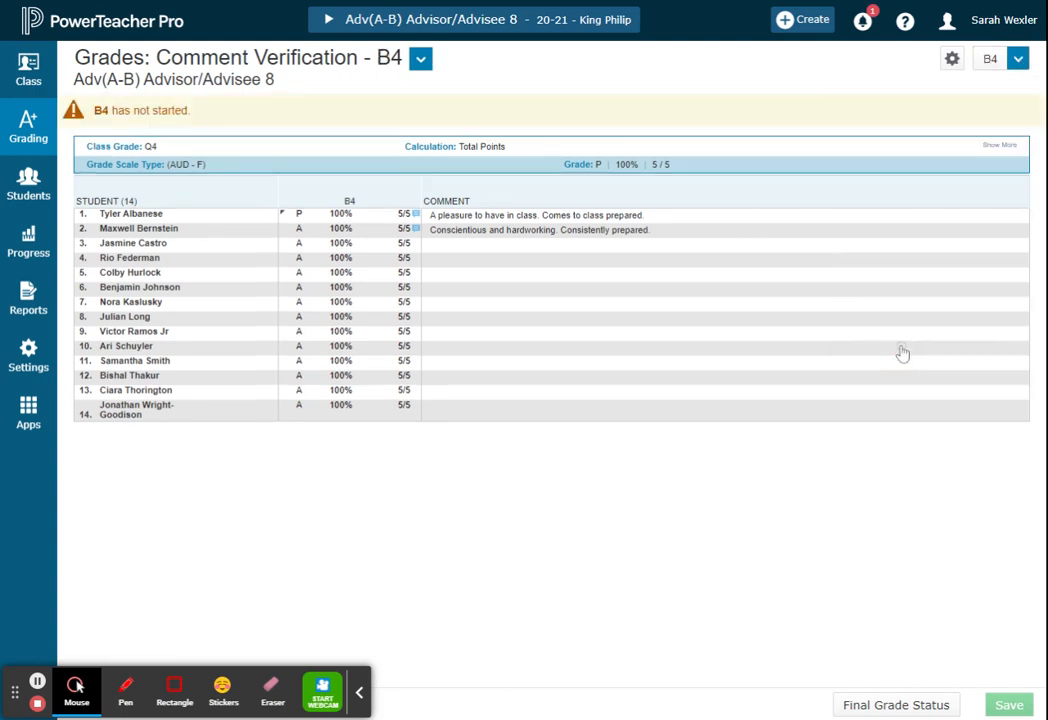
pyautogui.click(309, 262)
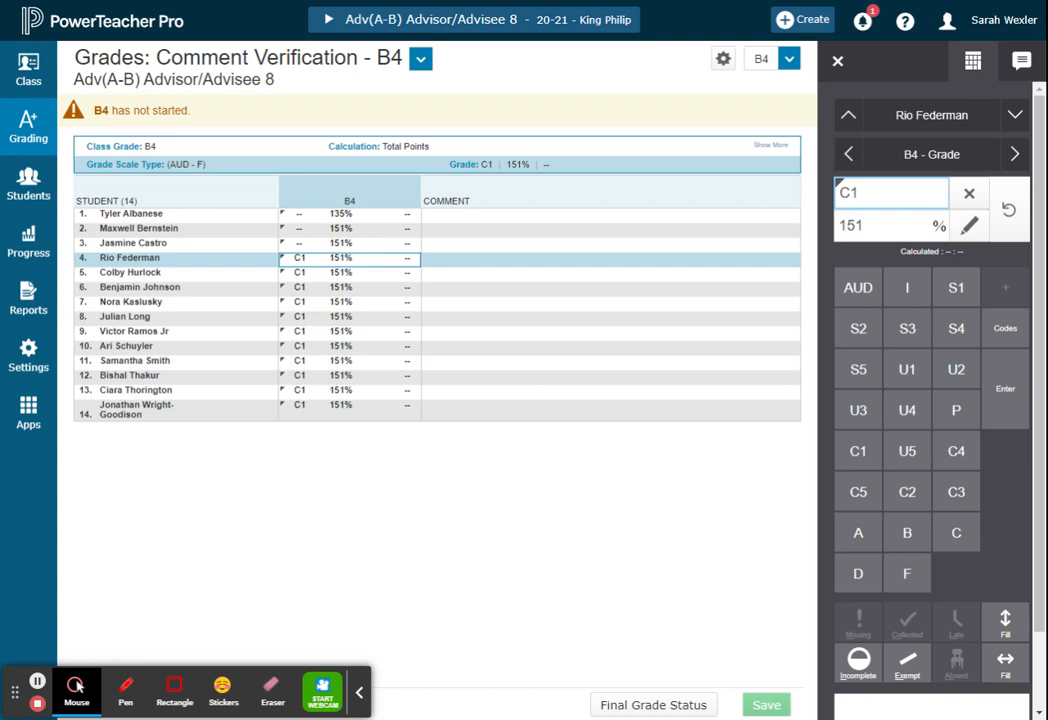
pyautogui.click(789, 60)
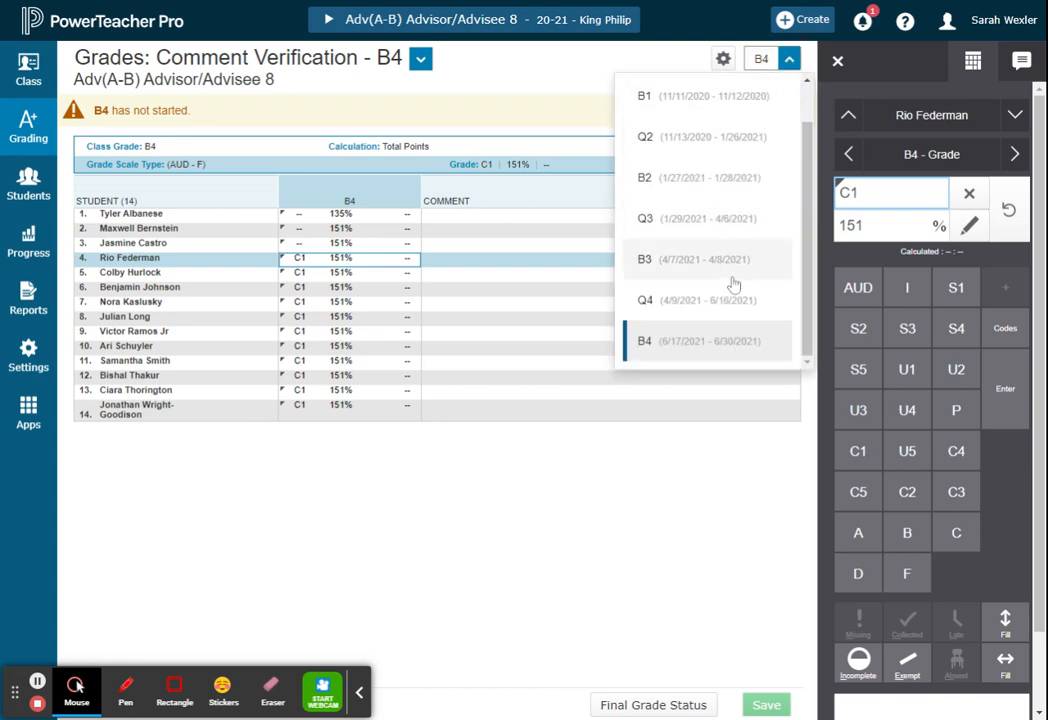
pyautogui.click(727, 307)
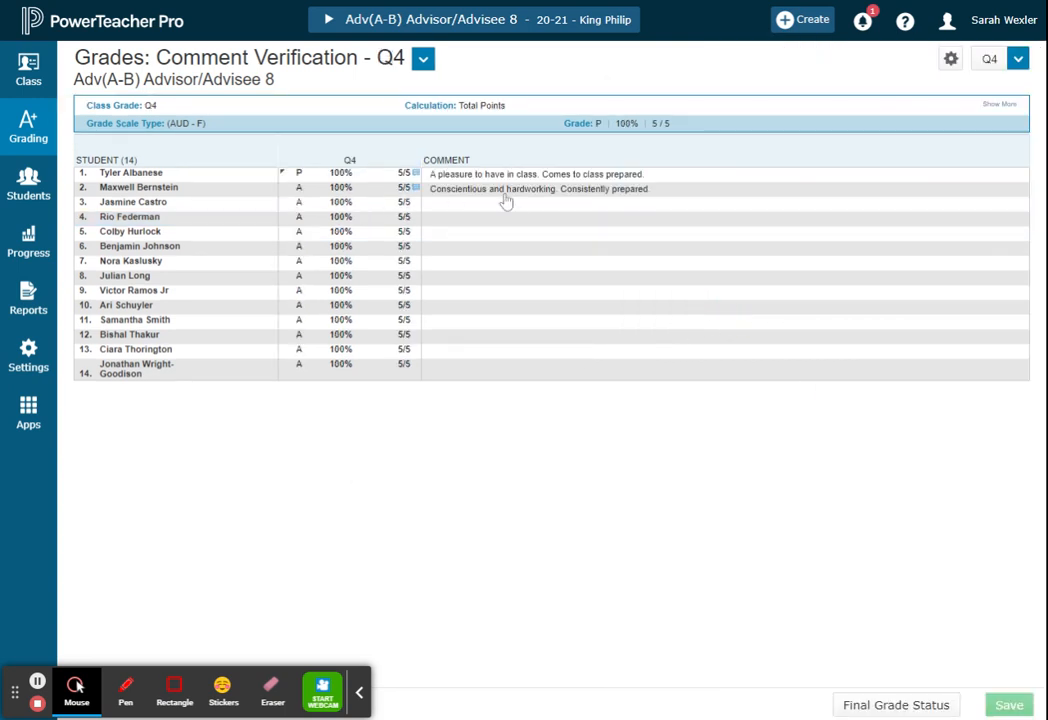